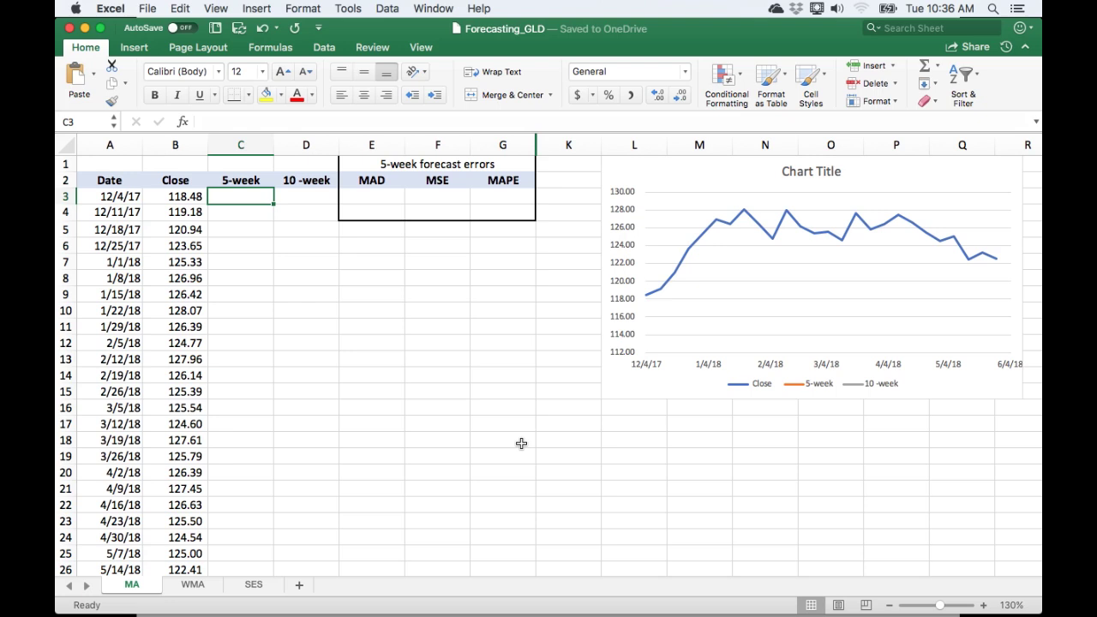
Step: Calculate the first 5-week moving average forecast in C8 with =AVERAGE(B3:B7)
{"action": "key", "text": "Left"}
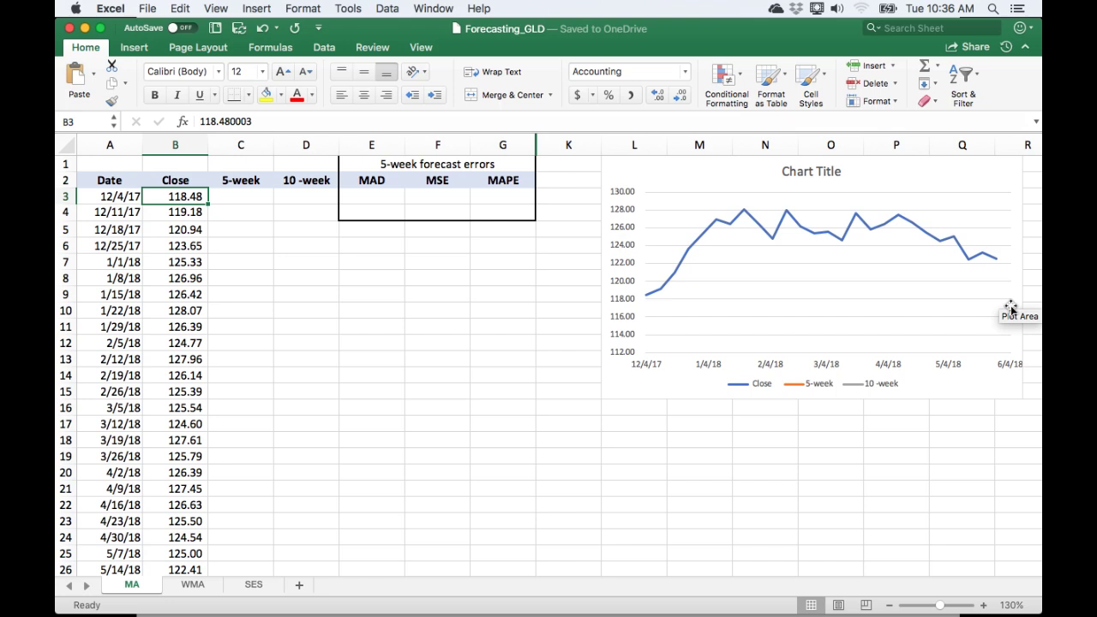
{"action": "key", "text": "Right"}
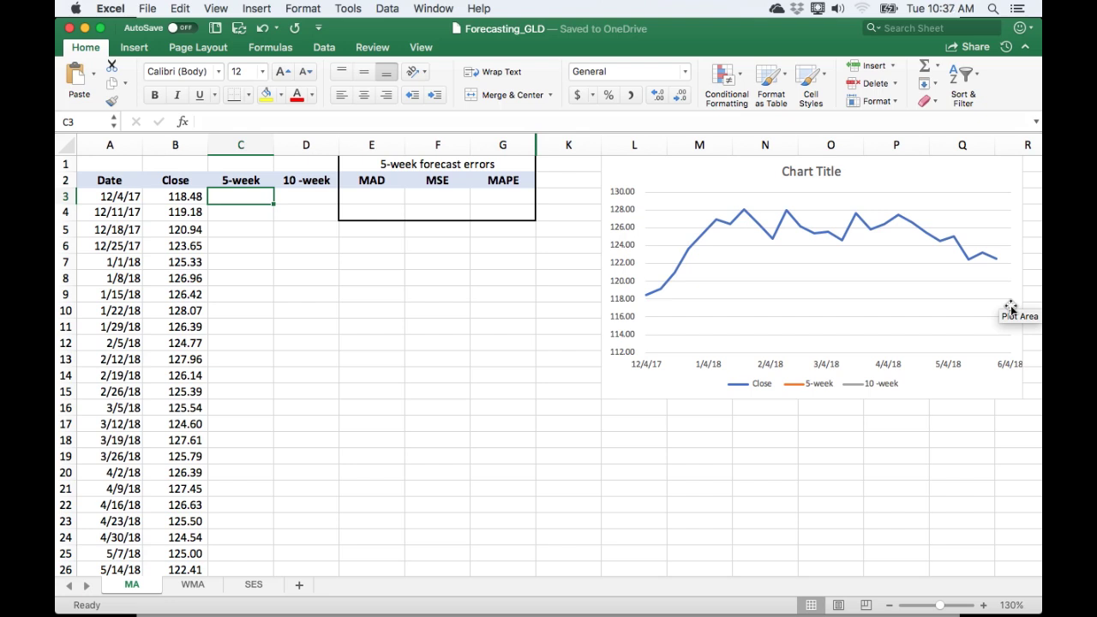
{"action": "key", "text": "Down"}
{"action": "key", "text": "Down"}
{"action": "key", "text": "Down"}
{"action": "key", "text": "Down"}
{"action": "key", "text": "Down"}
{"action": "type", "text": "="}
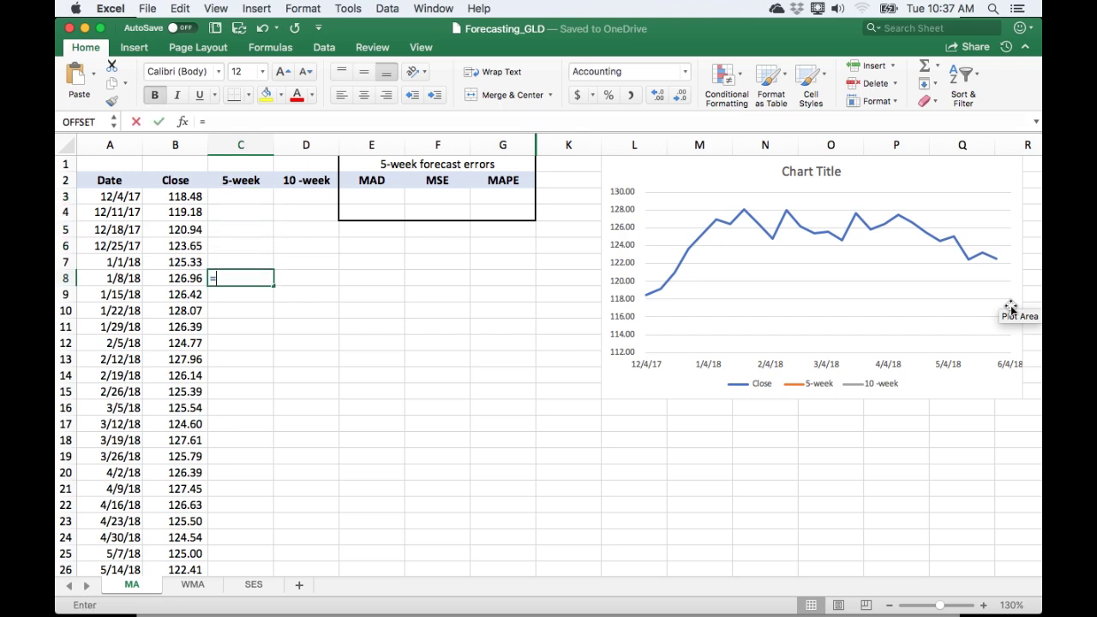
{"action": "type", "text": "average("}
{"action": "key", "text": "Up"}
{"action": "key", "text": "Left"}
{"action": "key", "text": "shift+Up"}
{"action": "key", "text": "shift+Up"}
{"action": "key", "text": "shift+Up"}
{"action": "key", "text": "shift+Up"}
{"action": "type", "text": ")"}
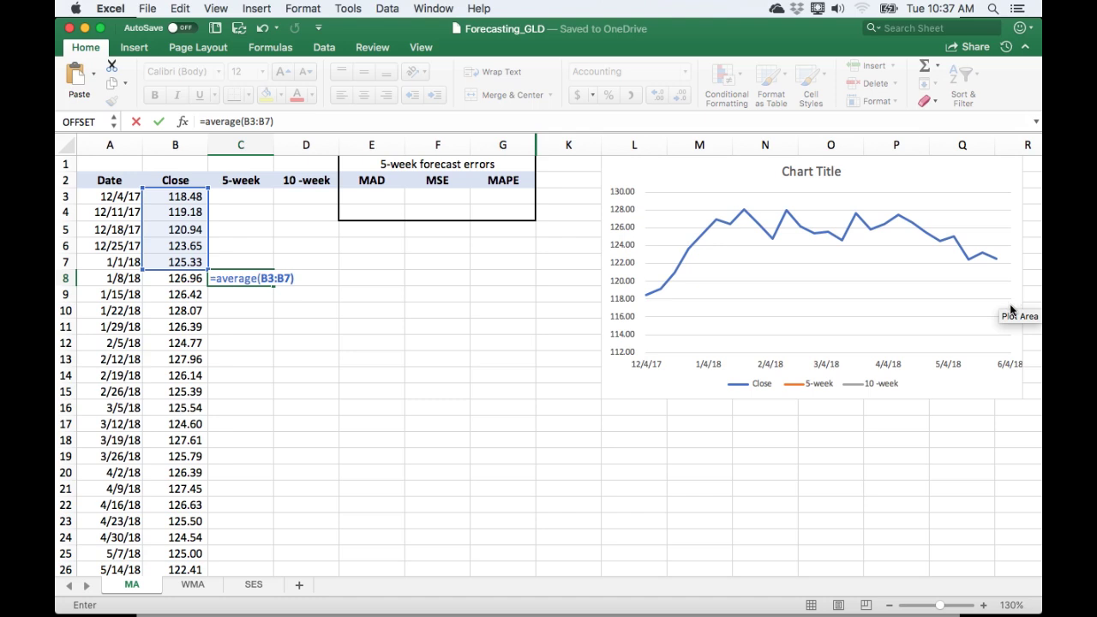
{"action": "key", "text": "Return"}
Step: Fill the 5-week moving average formula from C8 down to C29, the 6/4/18 row
{"action": "key", "text": "Left"}
{"action": "key", "text": "Left"}
{"action": "key", "text": "Right"}
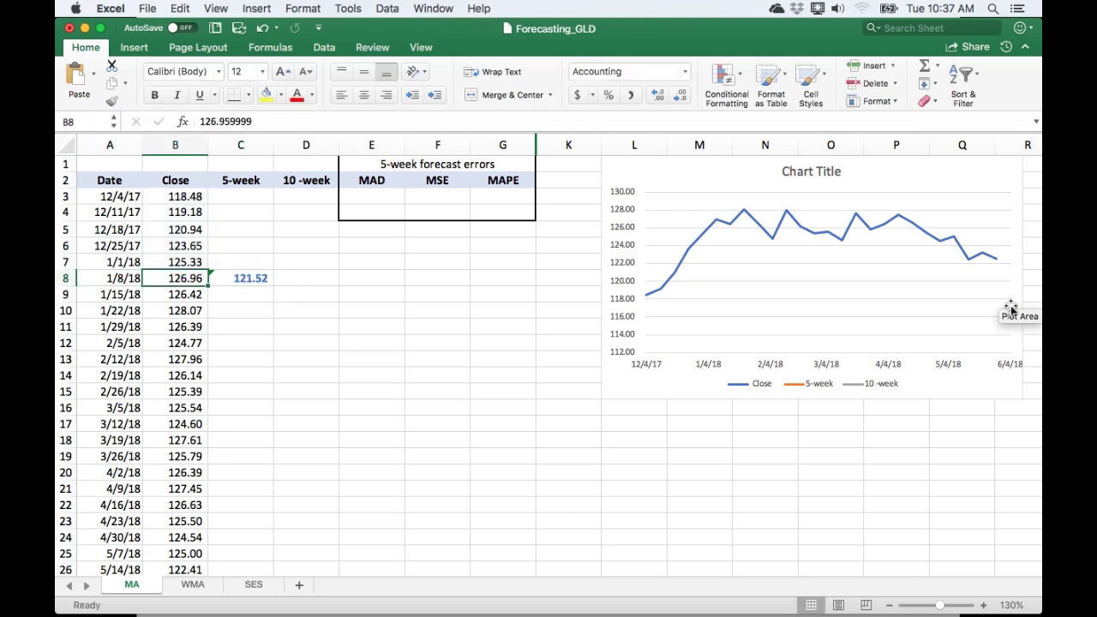
{"action": "key", "text": "Right"}
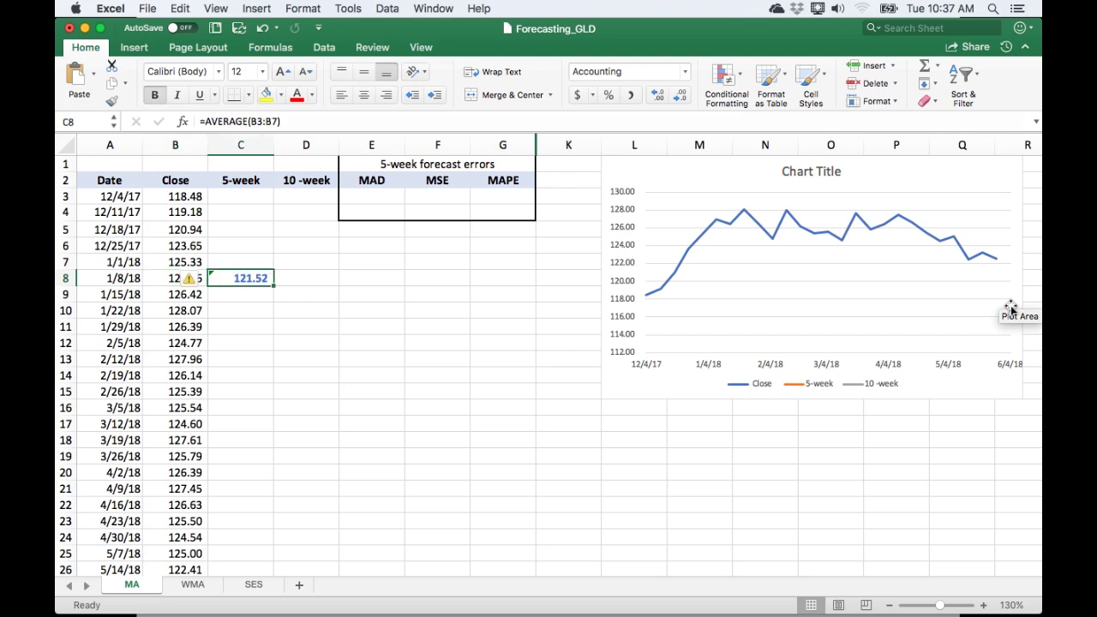
{"action": "key", "text": "Left"}
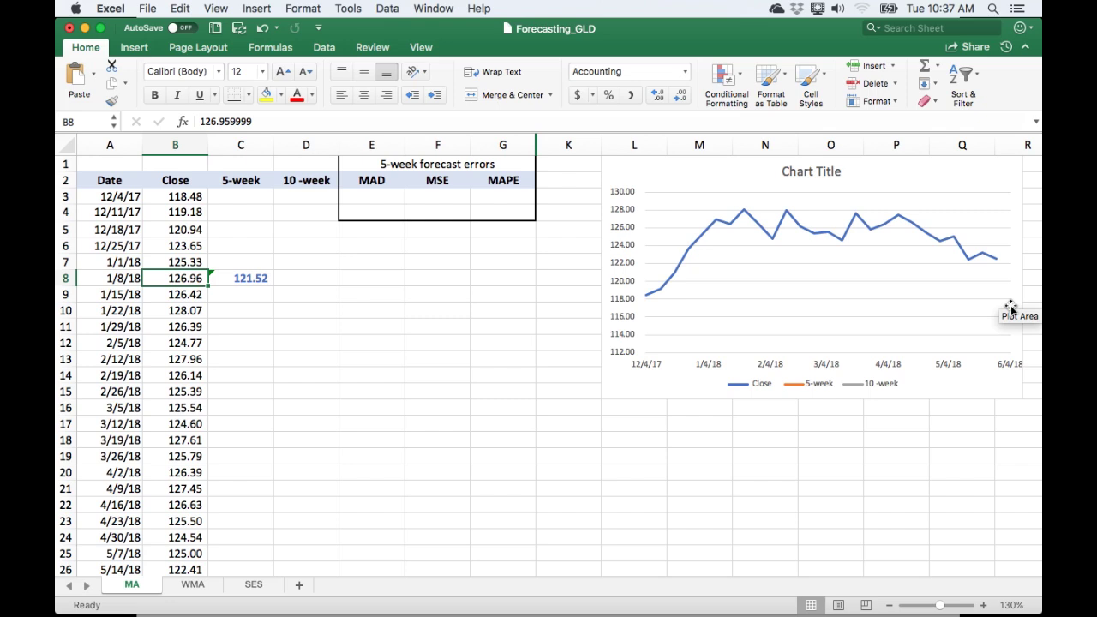
{"action": "key", "text": "Right"}
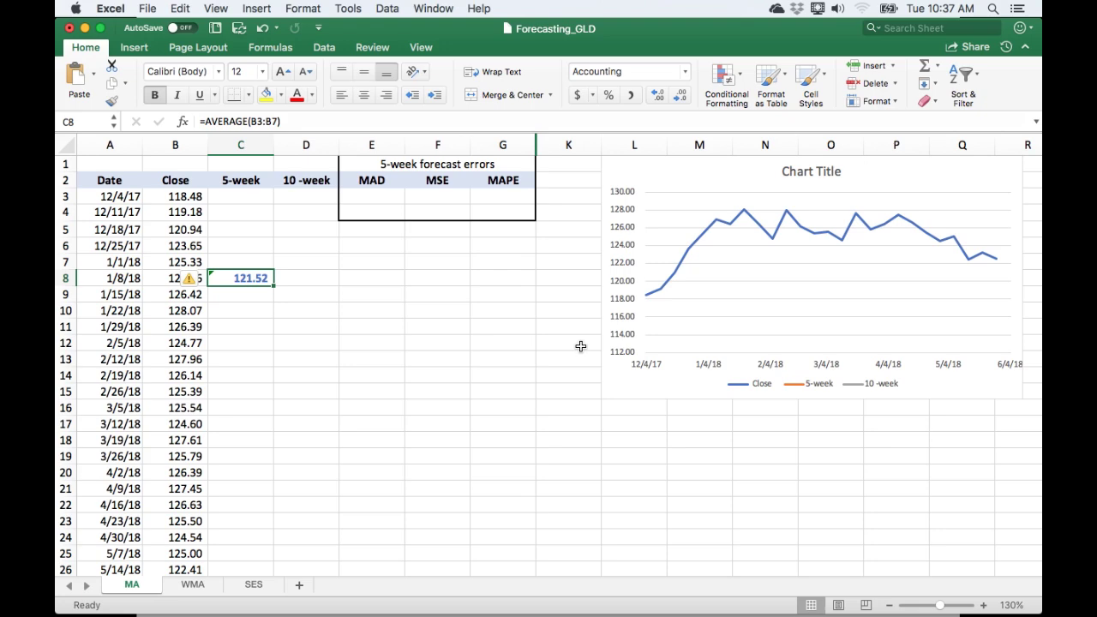
{"action": "scroll", "coordinate": [580, 346], "scroll_direction": "down", "scroll_amount": 2}
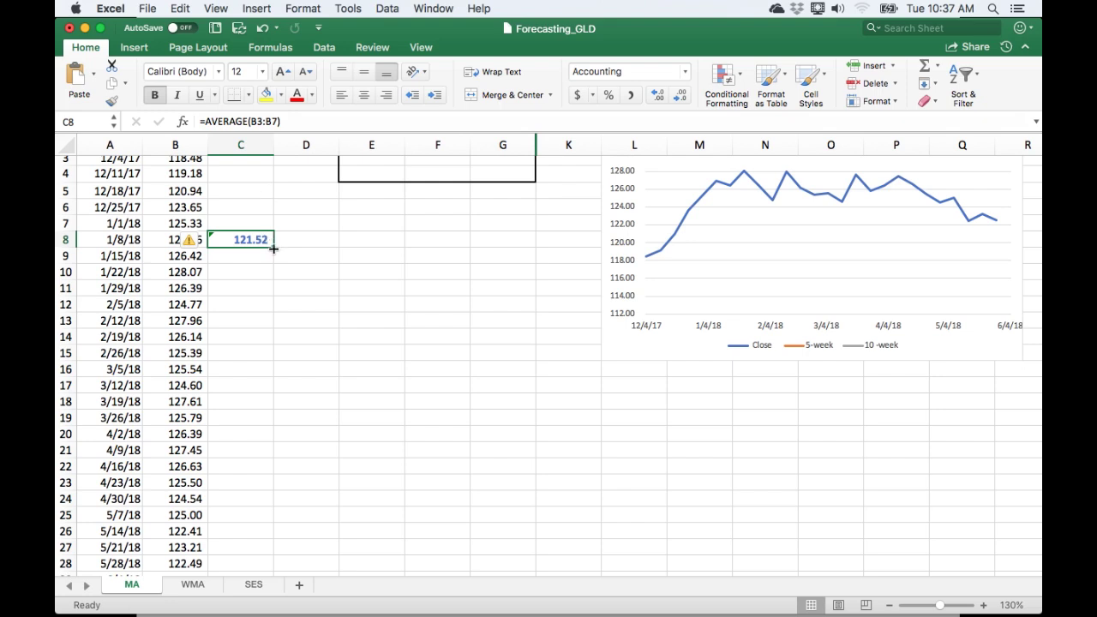
{"action": "left_click_drag", "start_coordinate": [272, 249], "coordinate": [275, 526]}
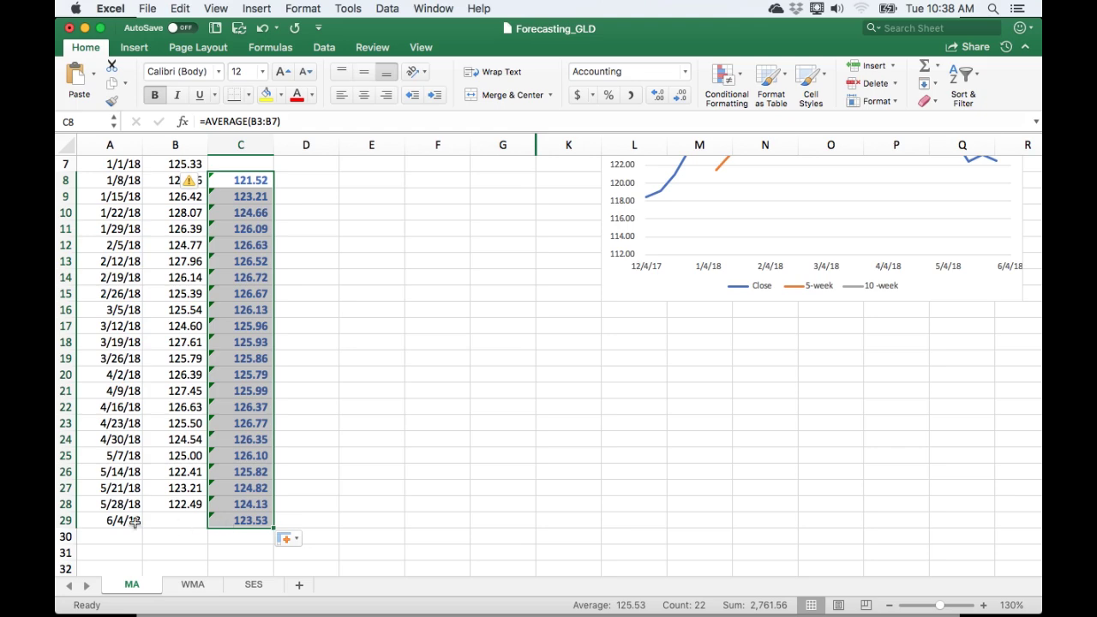
Step: Compare the 5-week forecast line with the Close line on the chart
{"action": "scroll", "coordinate": [350, 519], "scroll_direction": "up", "scroll_amount": 3}
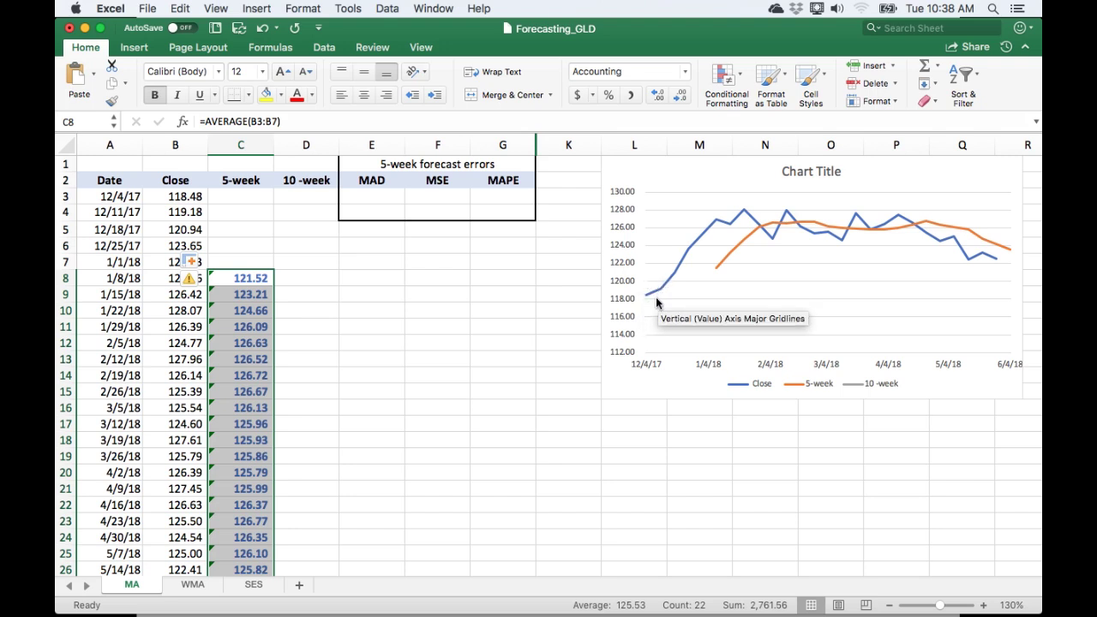
{"action": "mouse_move", "coordinate": [645, 302]}
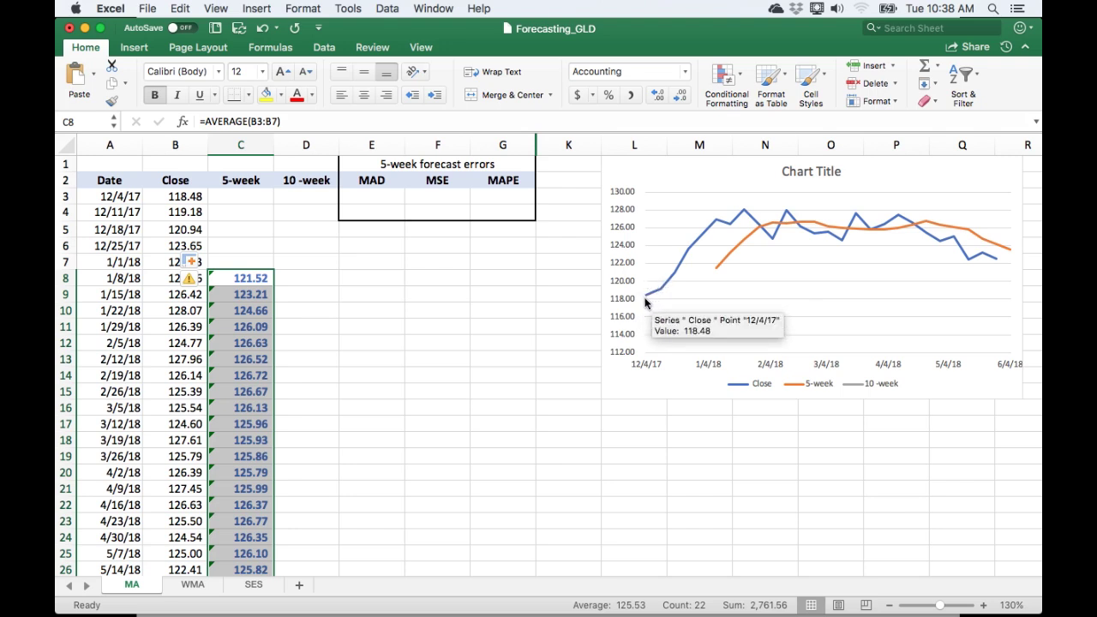
{"action": "mouse_move", "coordinate": [716, 268]}
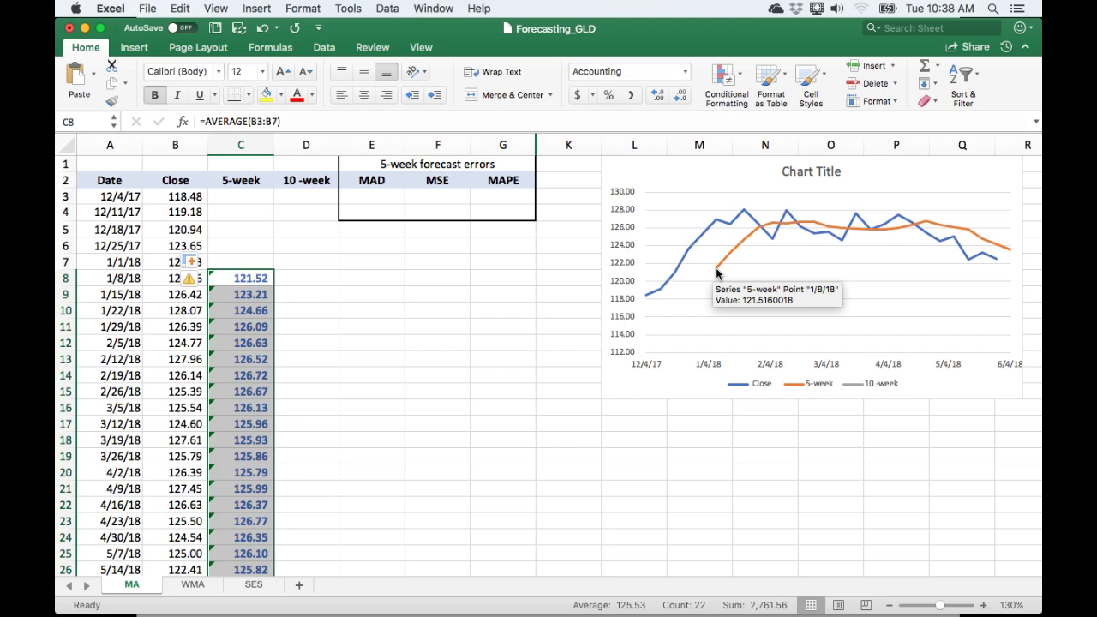
{"action": "mouse_move", "coordinate": [801, 224]}
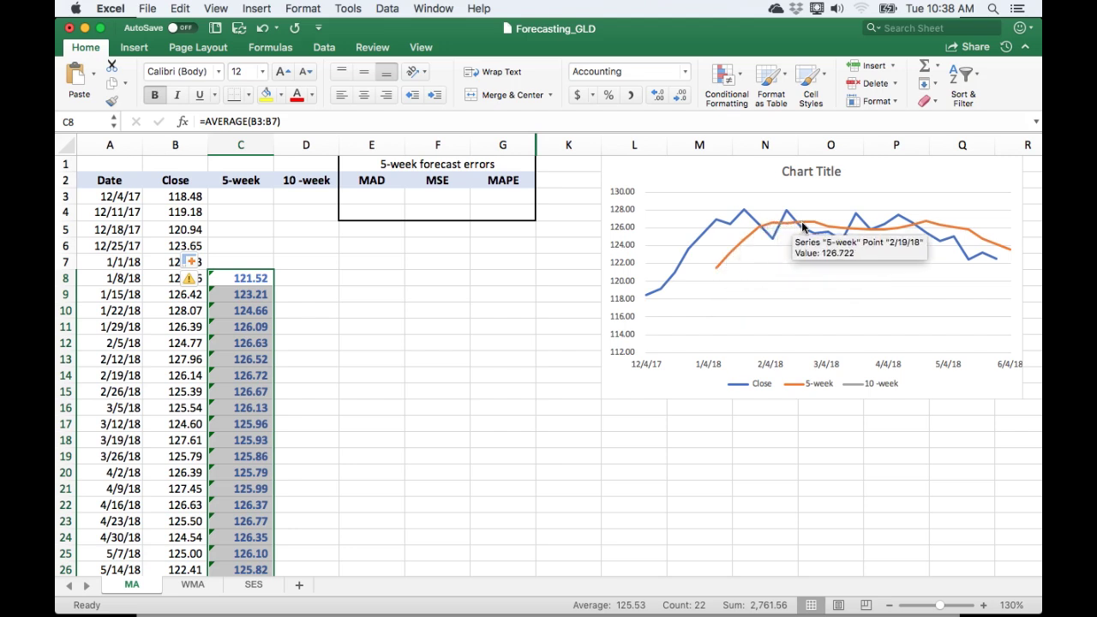
{"action": "mouse_move", "coordinate": [902, 228]}
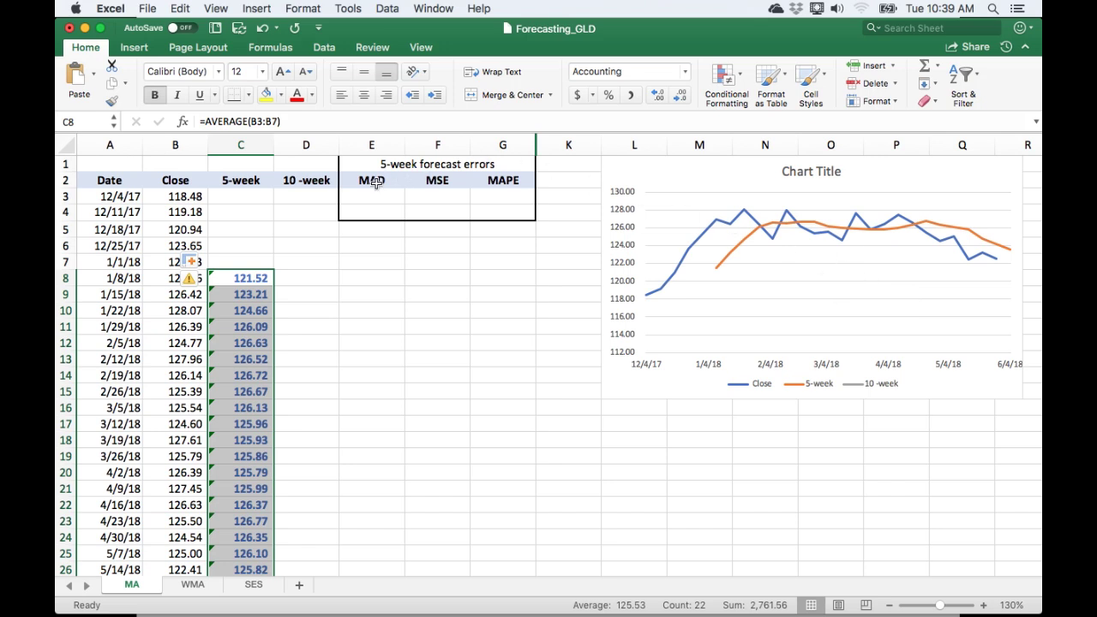
Step: Calculate the absolute error between close and 5-week forecast in E8 with =ABS(B8-C8)
{"action": "left_click", "coordinate": [387, 280]}
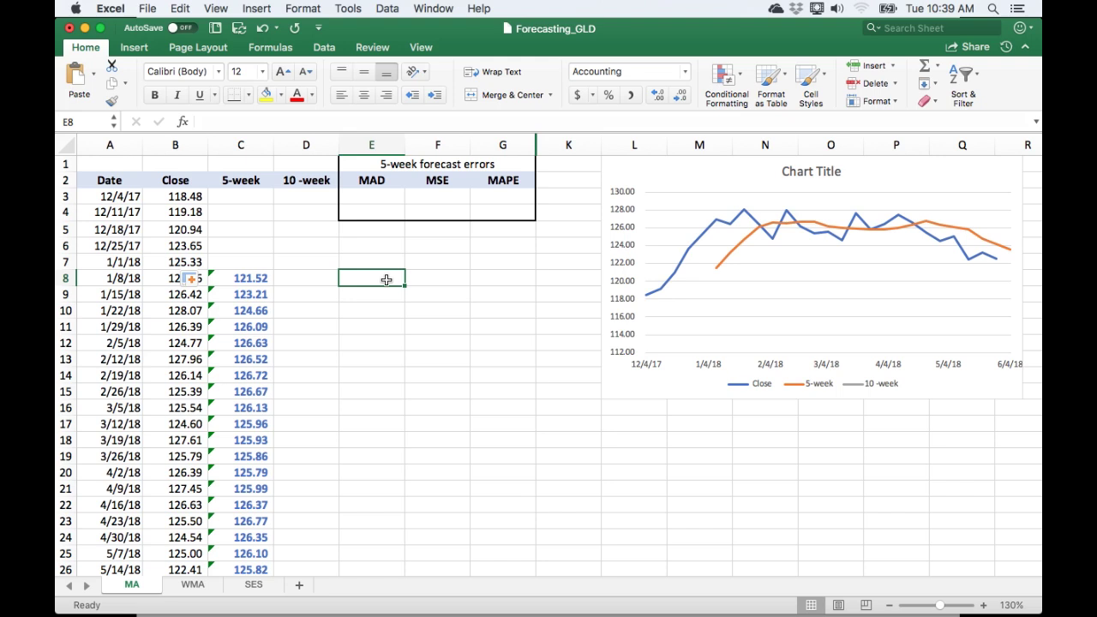
{"action": "type", "text": "=abs("}
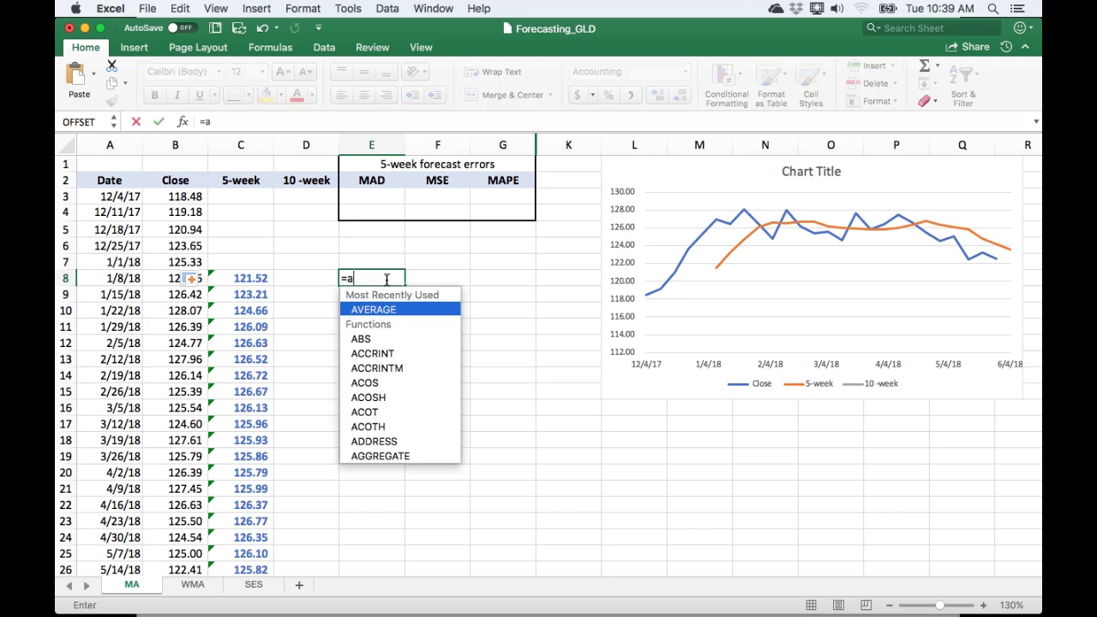
{"action": "key", "text": "Left"}
{"action": "key", "text": "Left"}
{"action": "key", "text": "Left"}
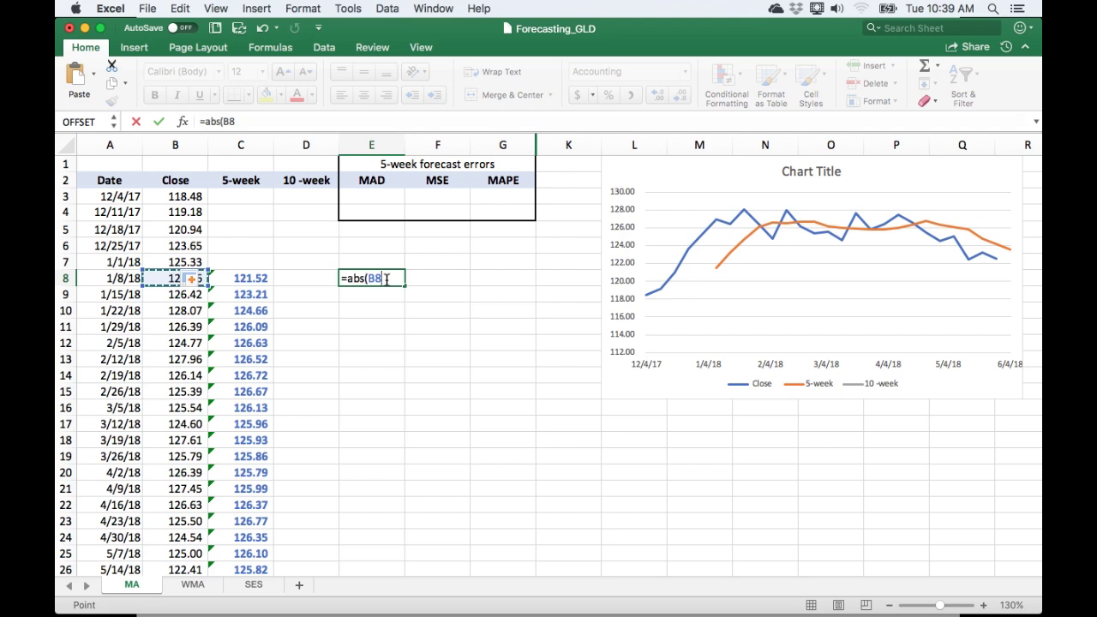
{"action": "type", "text": "-"}
{"action": "key", "text": "Left"}
{"action": "key", "text": "Left"}
{"action": "key", "text": "Return"}
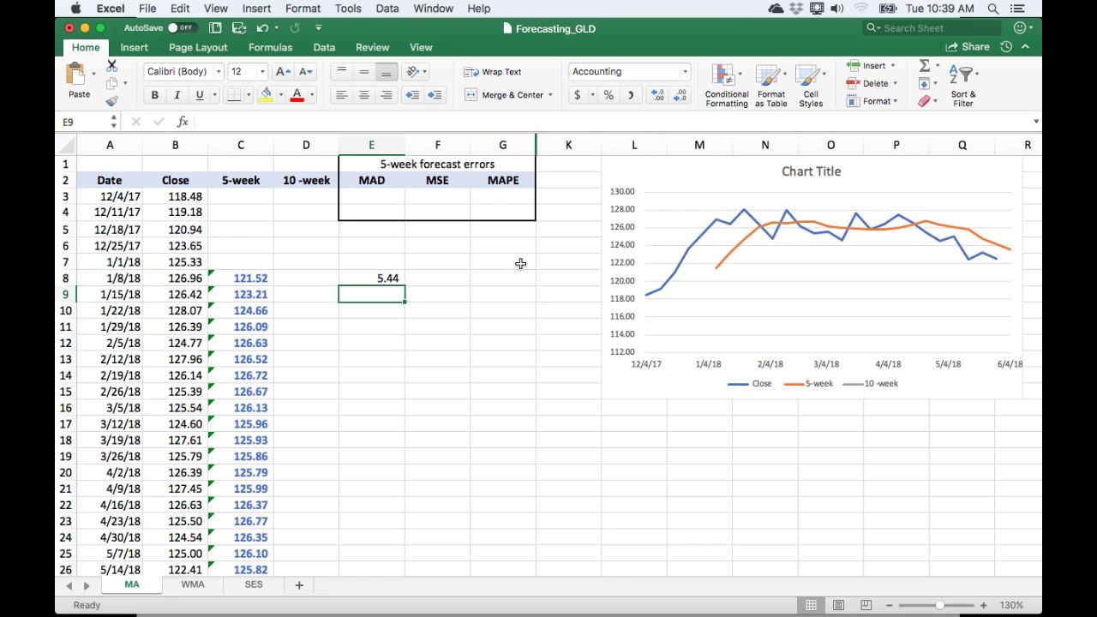
Step: Fill the absolute error formula from E8 down to E28
{"action": "key", "text": "Up"}
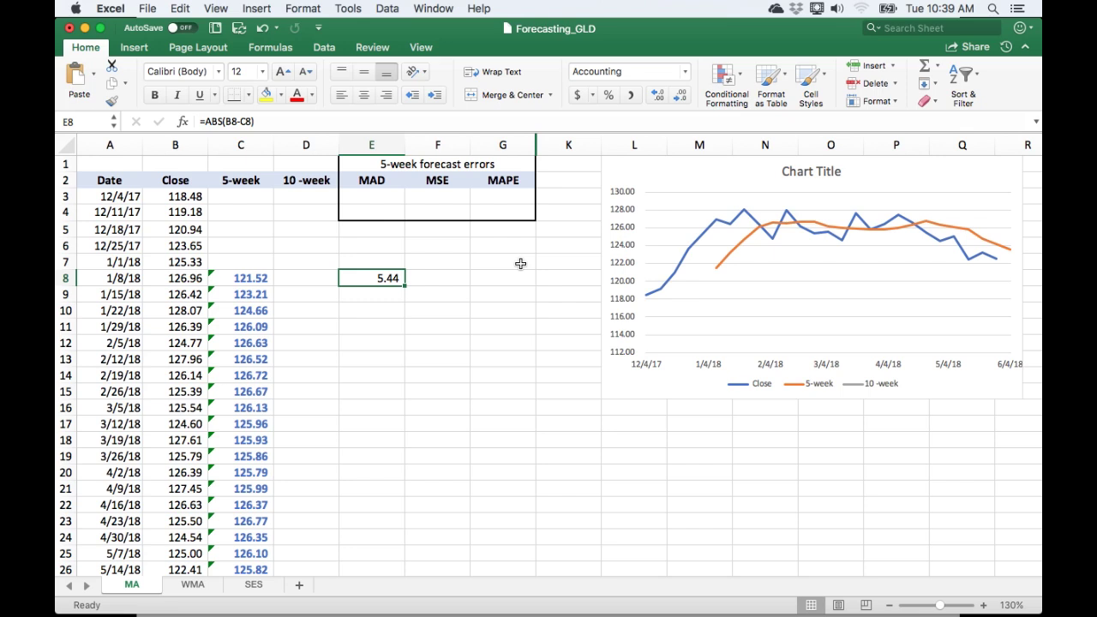
{"action": "left_click_drag", "start_coordinate": [403, 289], "coordinate": [403, 517]}
{"action": "left_click_drag", "start_coordinate": [403, 515], "coordinate": [403, 515]}
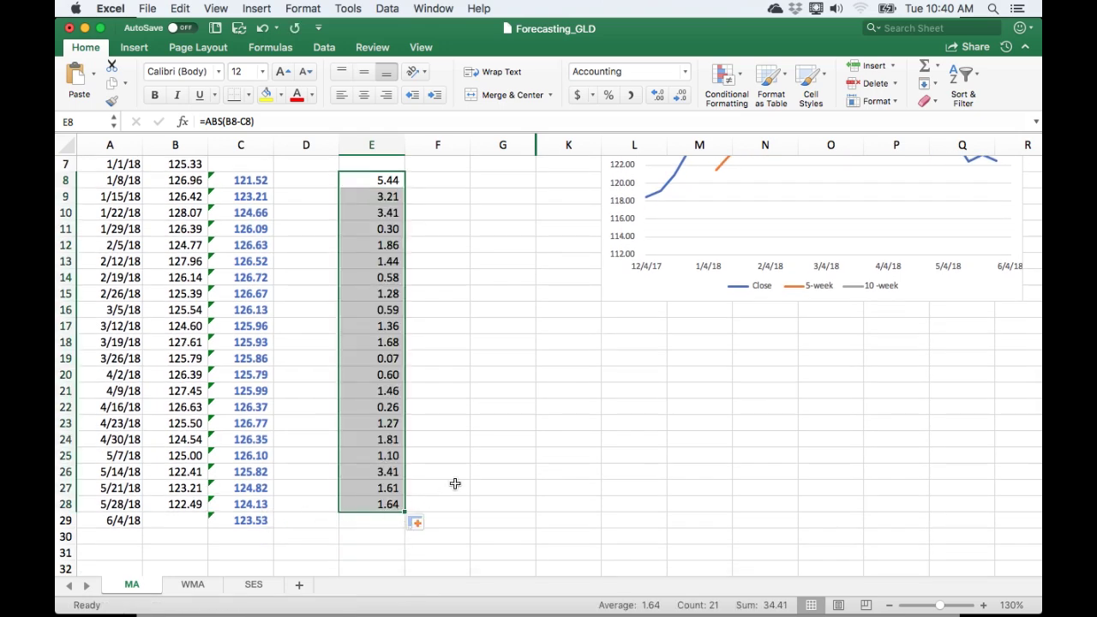
Step: Calculate the MAD of the 5-week forecast in E3 with =AVERAGE(E8:E28)
{"action": "scroll", "coordinate": [455, 484], "scroll_direction": "up", "scroll_amount": 5}
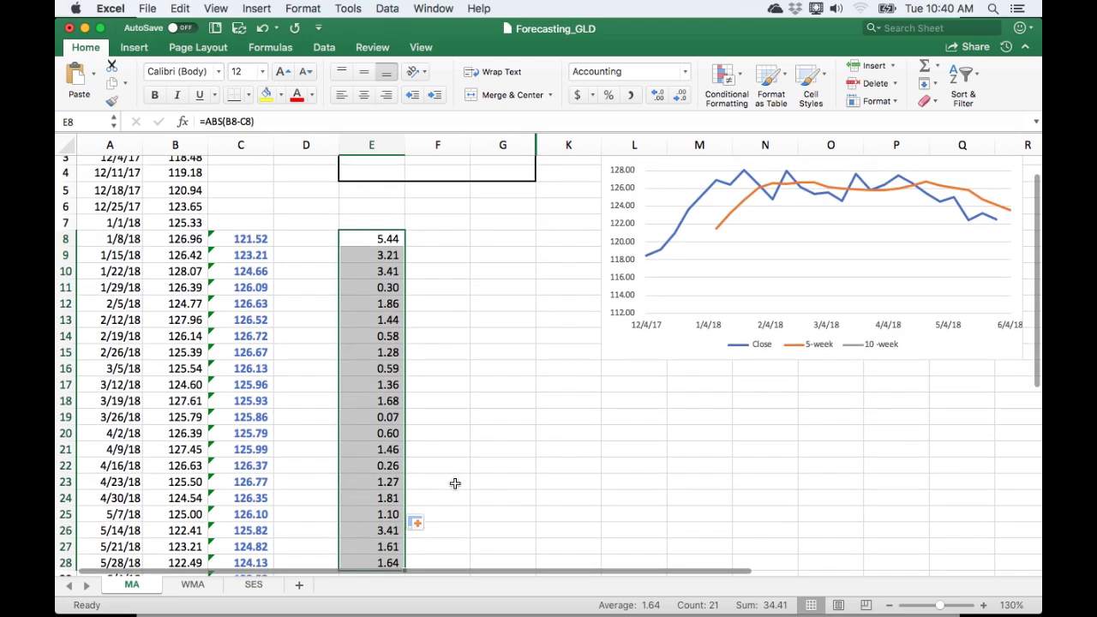
{"action": "left_click", "coordinate": [378, 194]}
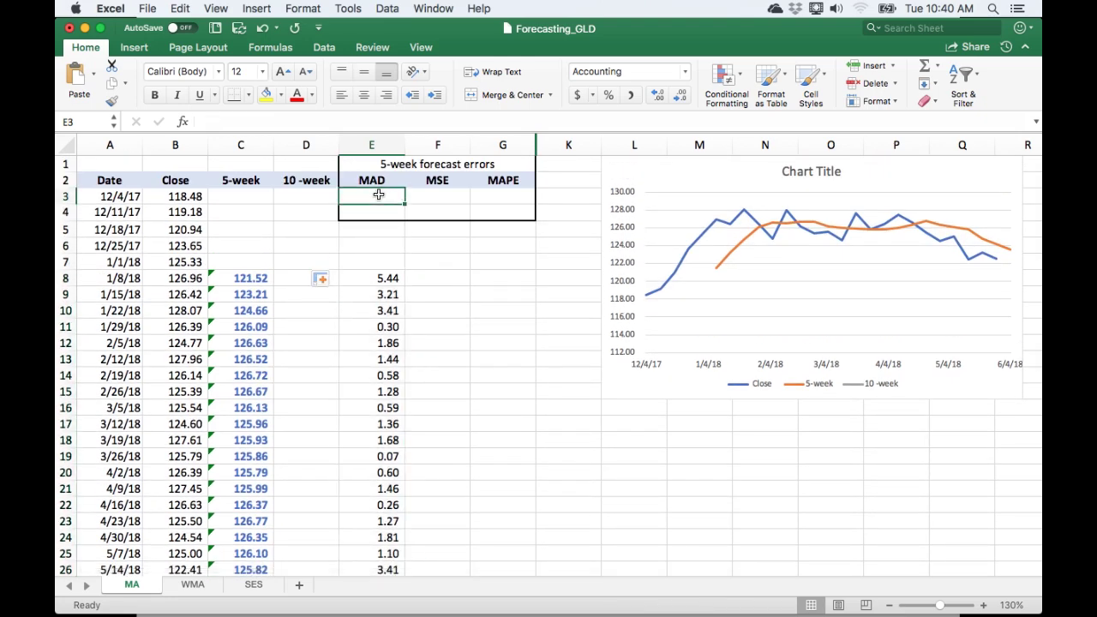
{"action": "type", "text": "=average(e8:e28)"}
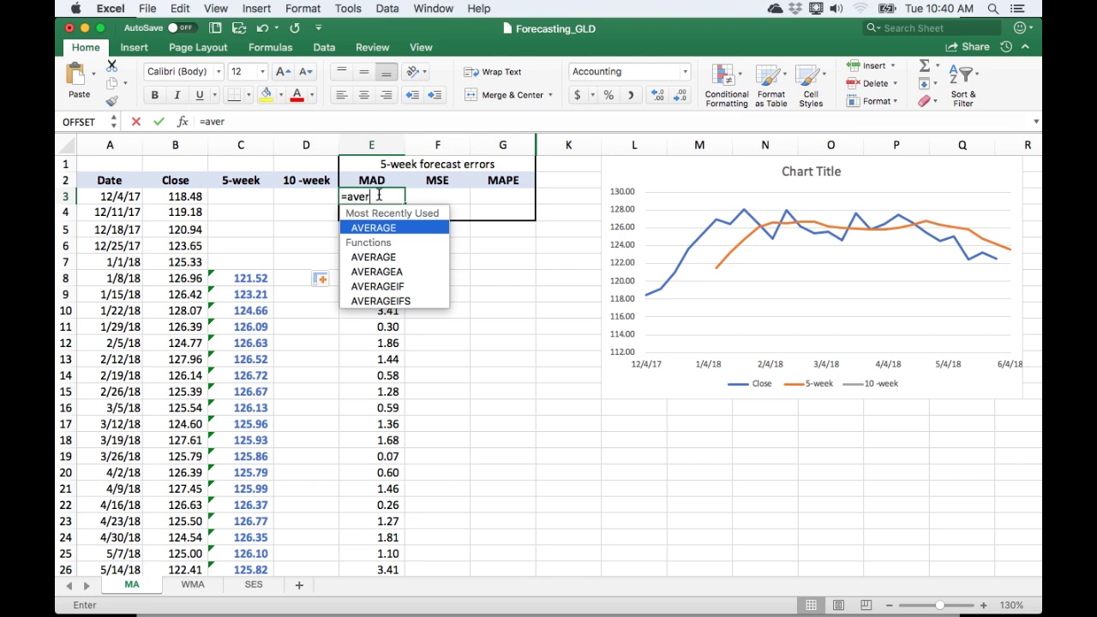
{"action": "key", "text": "Return"}
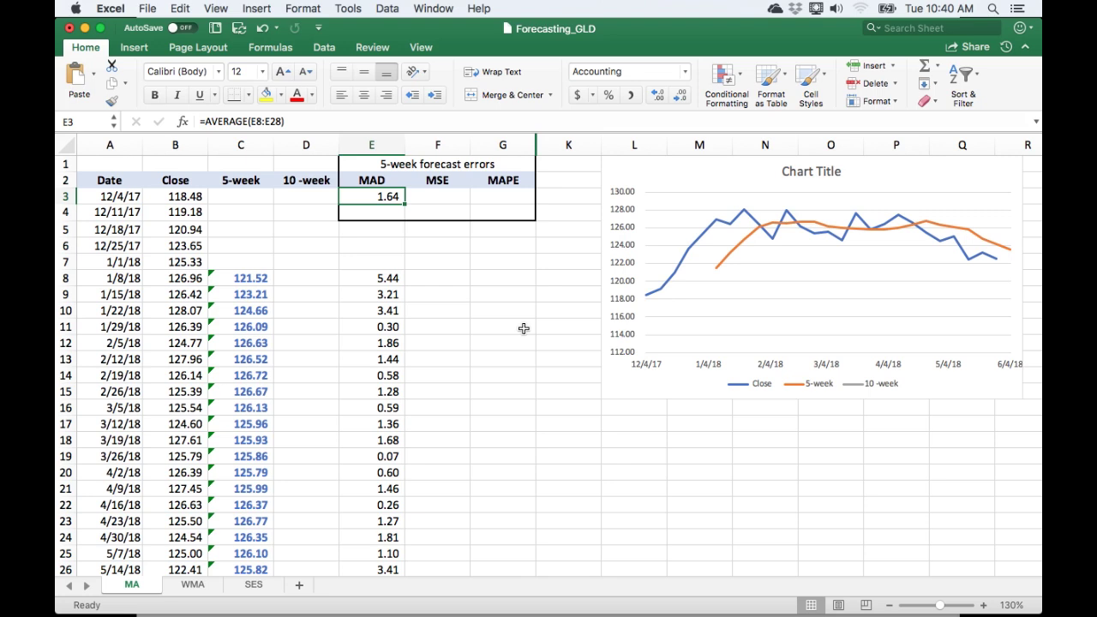
Step: Square the absolute error in F8 with =E8^2 and fill the formula down to F28
{"action": "key", "text": "Down"}
{"action": "key", "text": "Down"}
{"action": "key", "text": "Down"}
{"action": "key", "text": "Down"}
{"action": "key", "text": "Down"}
{"action": "key", "text": "Right"}
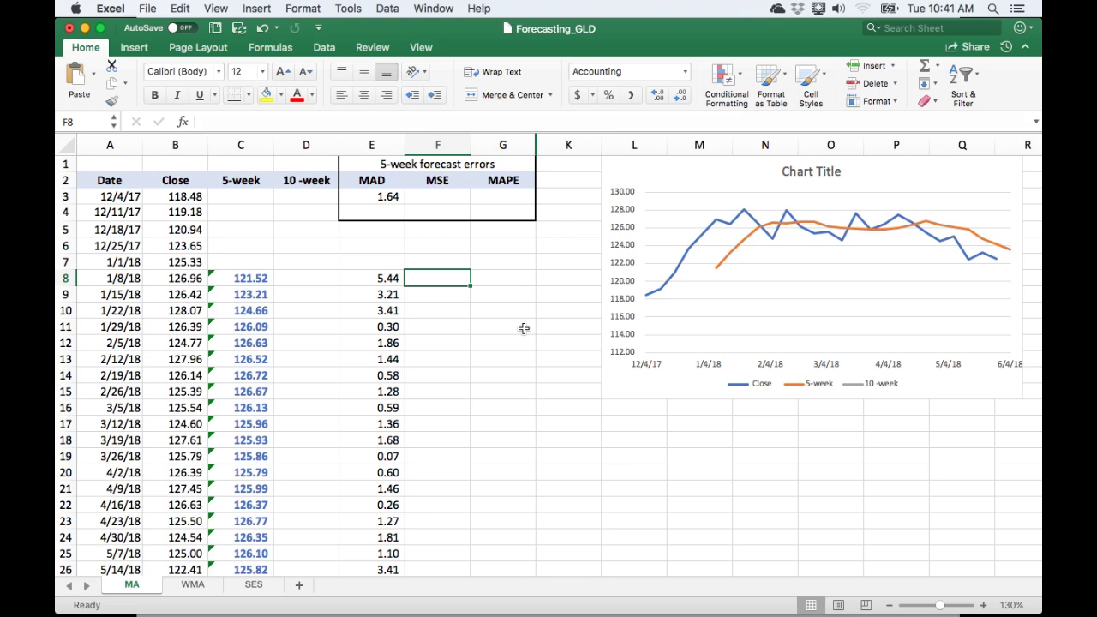
{"action": "type", "text": "="}
{"action": "key", "text": "Left"}
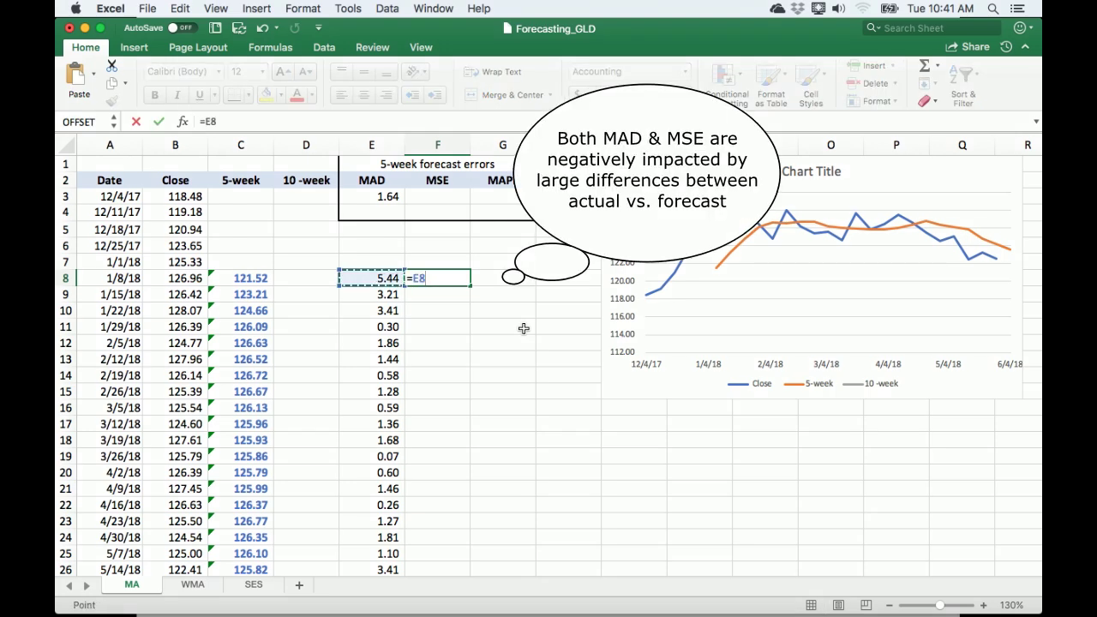
{"action": "type", "text": "^2"}
{"action": "key", "text": "ctrl+Return"}
{"action": "left_click_drag", "start_coordinate": [470, 286], "coordinate": [455, 522]}
Step: Calculate the MSE of the 5-week forecast in F3 with =AVERAGE(F8:F28)
{"action": "scroll", "coordinate": [431, 206], "scroll_direction": "up", "scroll_amount": 3}
{"action": "left_click", "coordinate": [433, 195]}
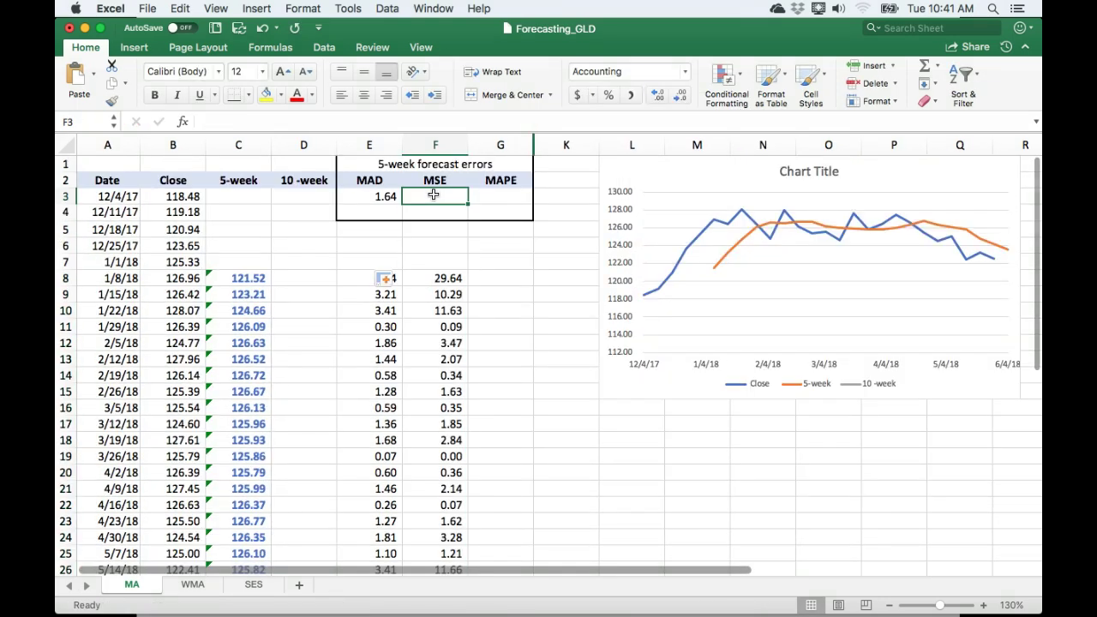
{"action": "type", "text": "=average("}
{"action": "key", "text": "Down"}
{"action": "key", "text": "Down"}
{"action": "key", "text": "Down"}
{"action": "key", "text": "Down"}
{"action": "key", "text": "Down"}
{"action": "key", "text": "shift+Down"}
{"action": "key", "text": "shift+Down"}
{"action": "key", "text": "shift+Down"}
{"action": "key", "text": "shift+Down"}
{"action": "key", "text": "shift+Down"}
{"action": "key", "text": "shift+Down"}
{"action": "key", "text": "shift+Down"}
{"action": "key", "text": "shift+Down"}
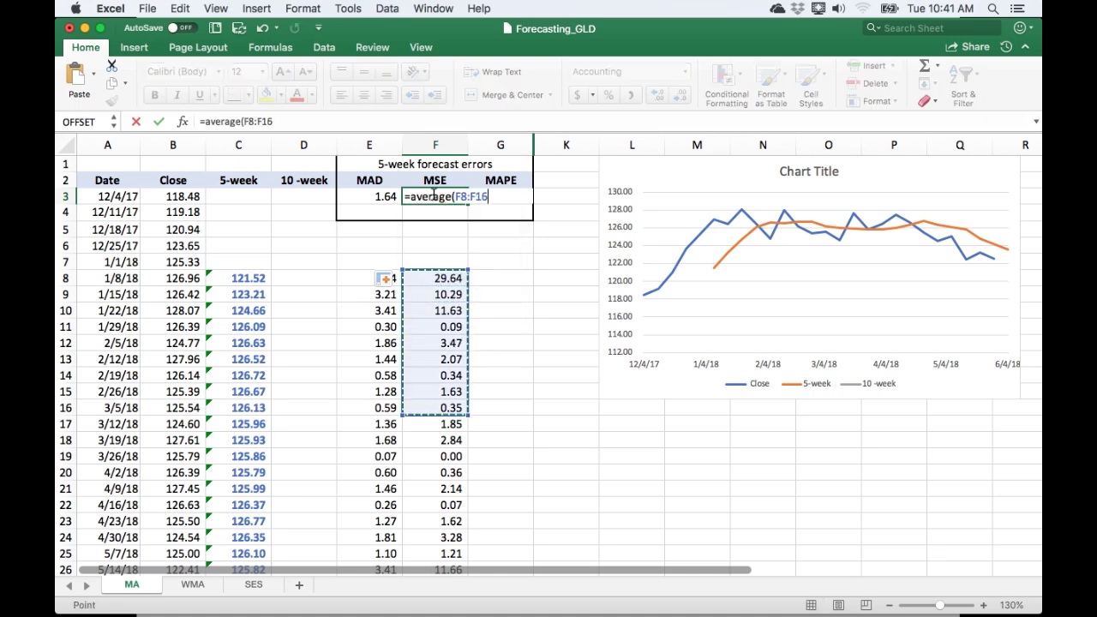
{"action": "key", "text": "shift+Down"}
{"action": "key", "text": "shift+Down"}
{"action": "key", "text": "shift+Down"}
{"action": "key", "text": "shift+Down"}
{"action": "key", "text": "shift+Down"}
{"action": "key", "text": "shift+Down"}
{"action": "key", "text": "shift+Down"}
{"action": "key", "text": "shift+Down"}
{"action": "key", "text": "shift+Down"}
{"action": "key", "text": "shift+Down"}
{"action": "key", "text": "shift+Down"}
{"action": "key", "text": "shift+Down"}
{"action": "key", "text": "shift+Down"}
{"action": "key", "text": "shift+Down"}
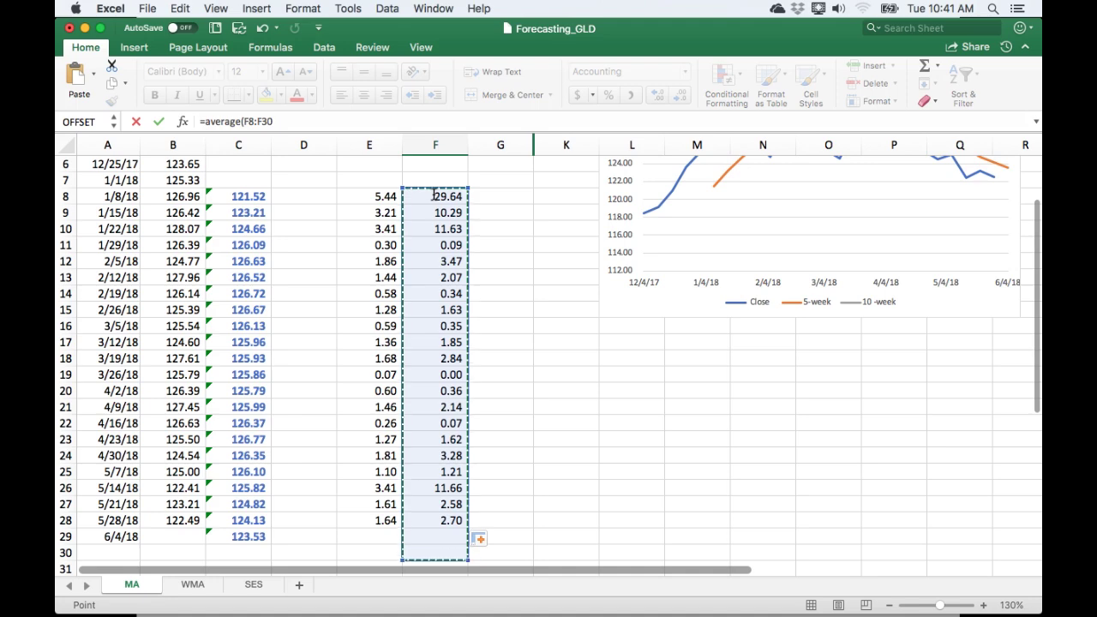
{"action": "key", "text": "shift+Up"}
{"action": "key", "text": "shift+Up"}
{"action": "type", "text": ")"}
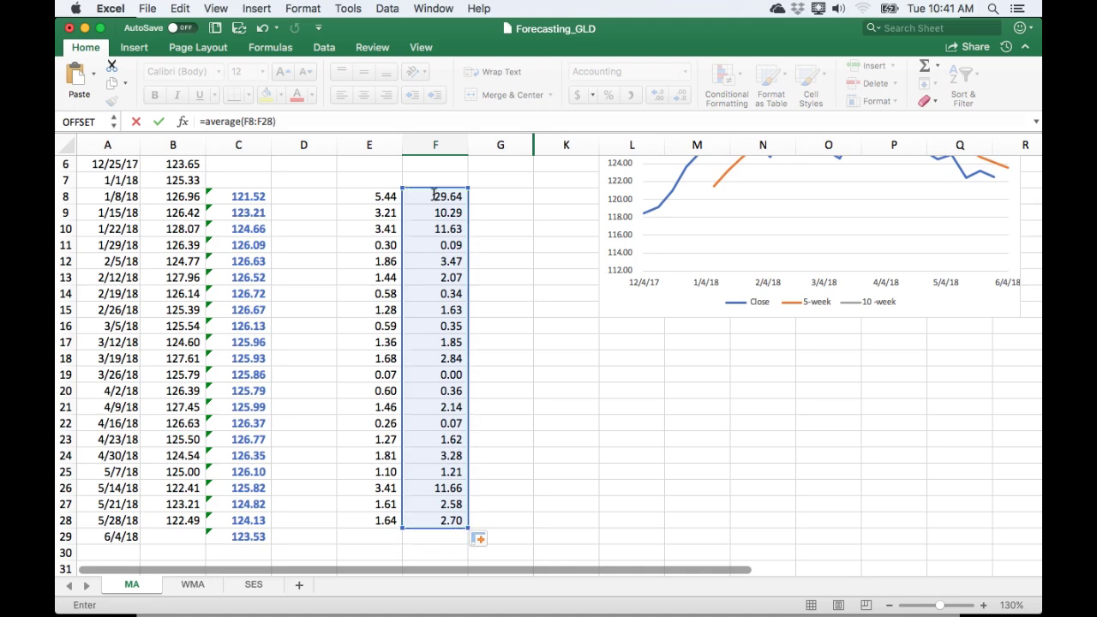
{"action": "key", "text": "Return"}
{"action": "key", "text": "Up"}
{"action": "key", "text": "Up"}
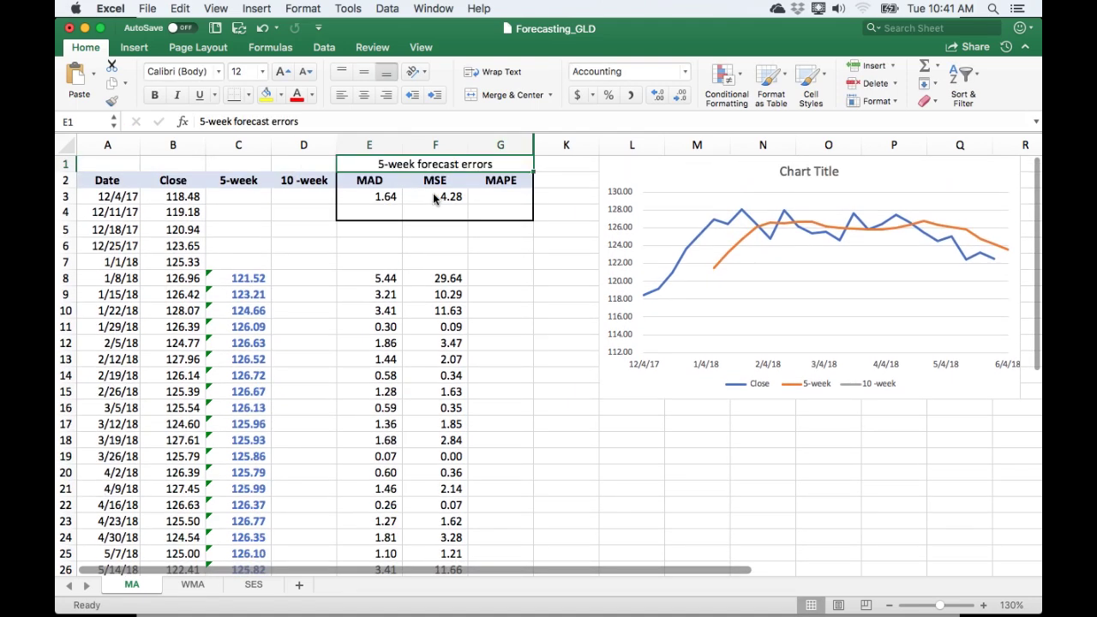
{"action": "left_click", "coordinate": [435, 198]}
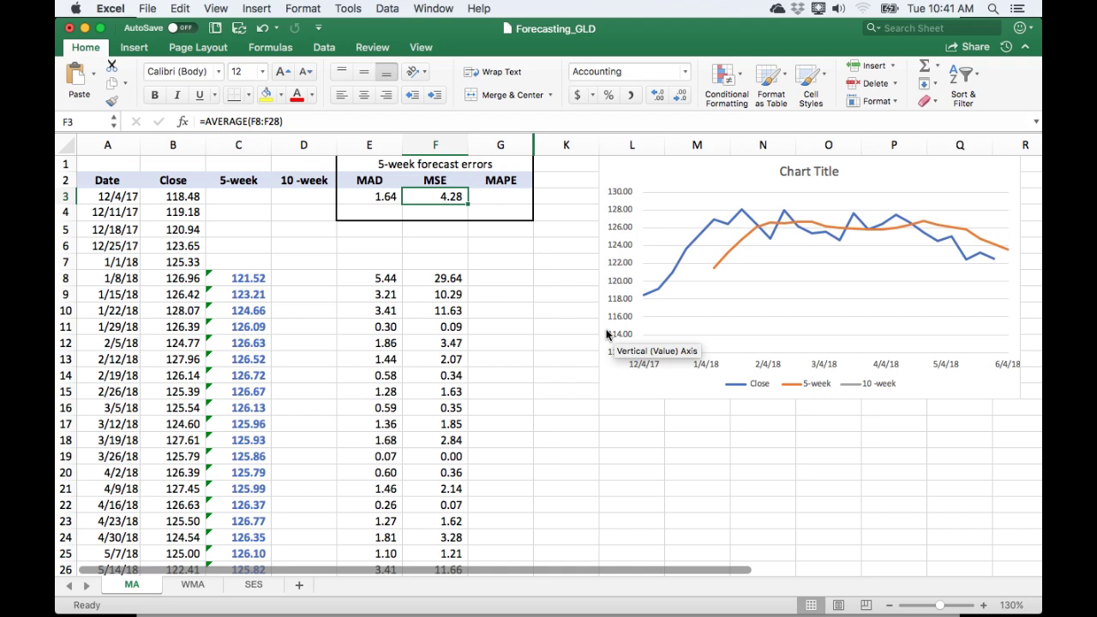
Step: Calculate the square root of the 5-week MSE in F4 with =SQRT(F3)
{"action": "key", "text": "Return"}
{"action": "type", "text": "="}
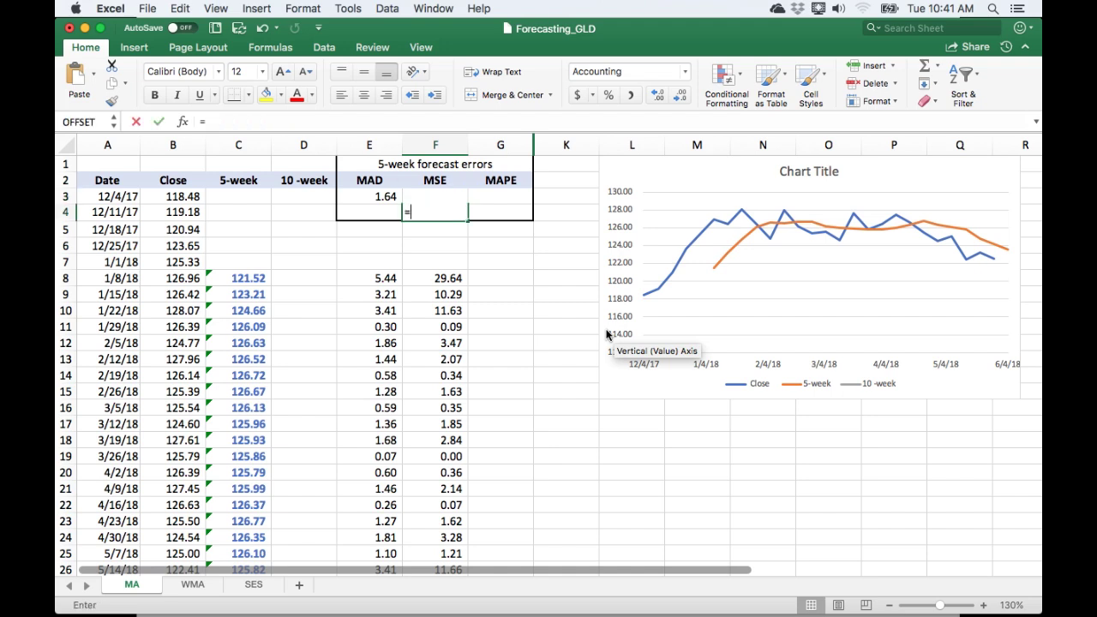
{"action": "type", "text": "s"}
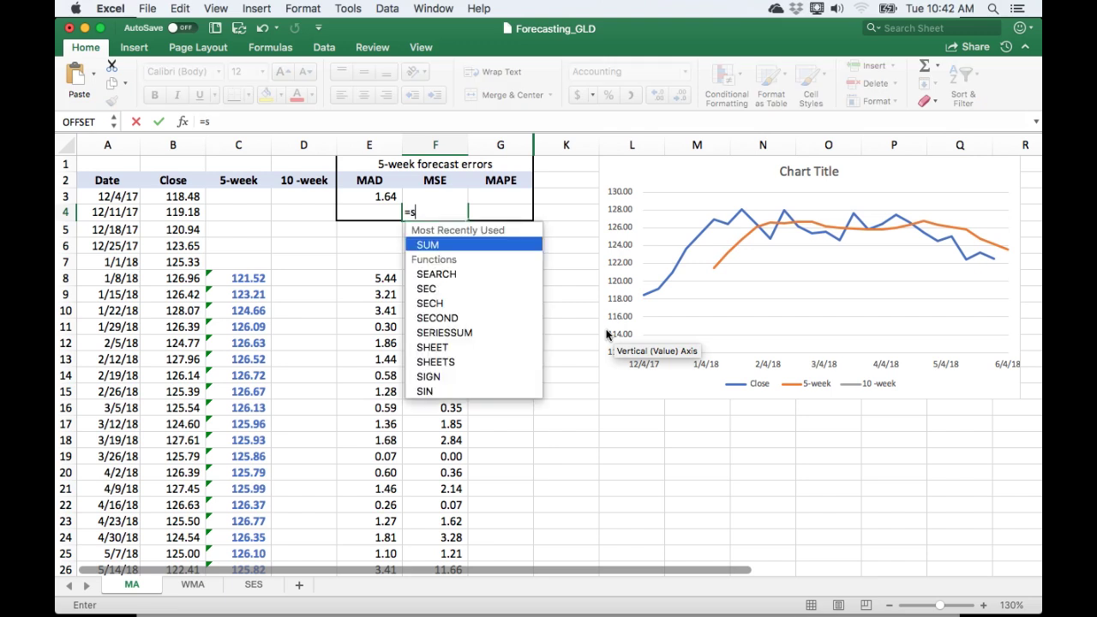
{"action": "type", "text": "qrt("}
{"action": "key", "text": "Up"}
{"action": "type", "text": ")"}
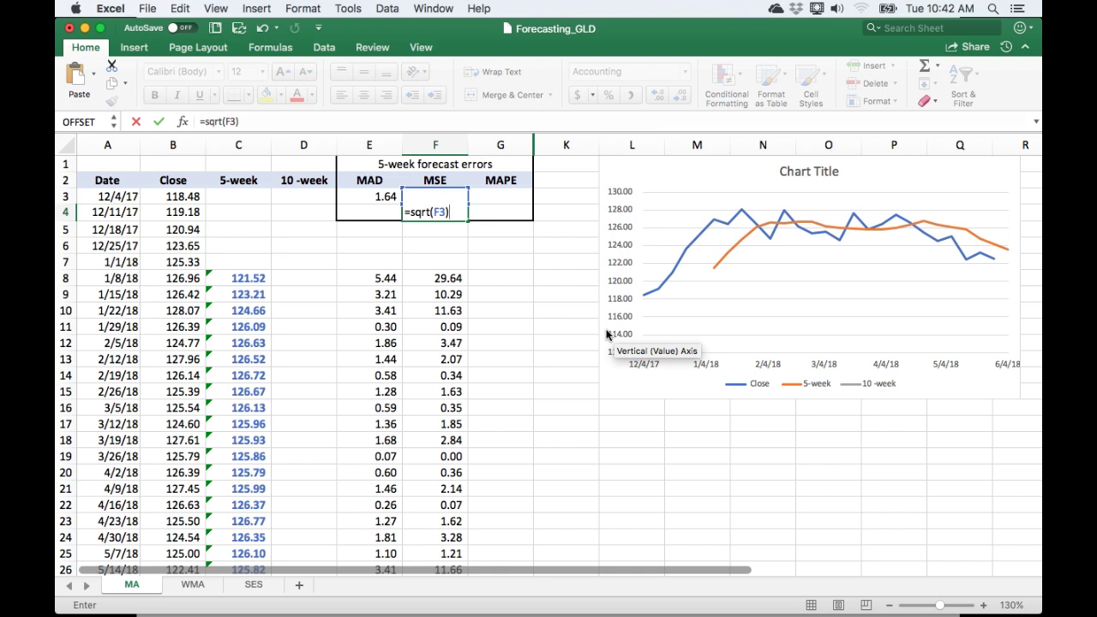
{"action": "key", "text": "Return"}
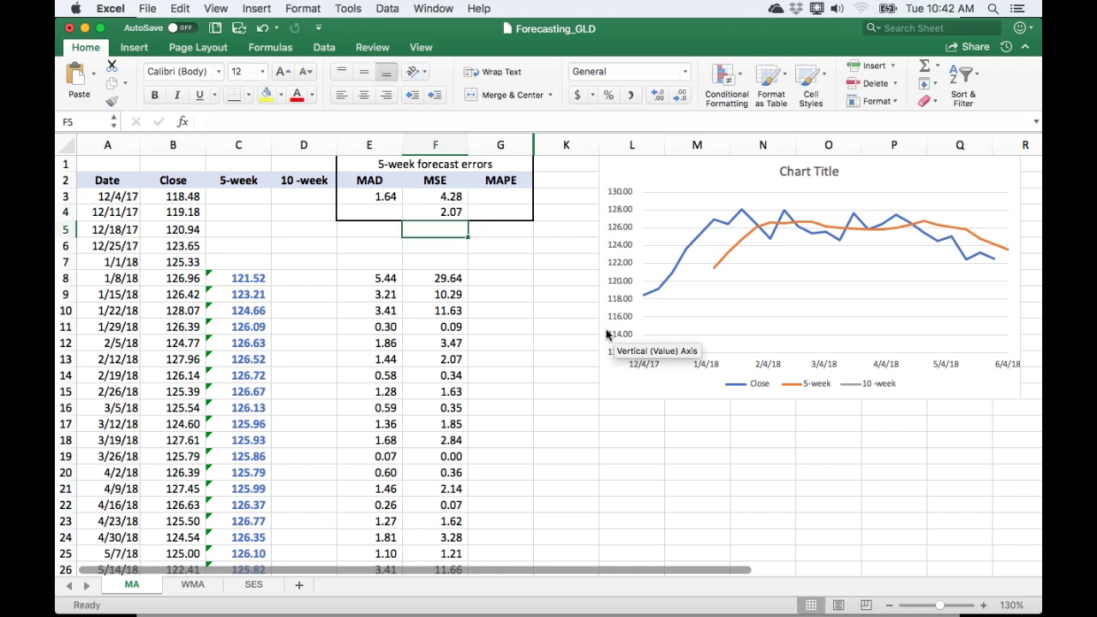
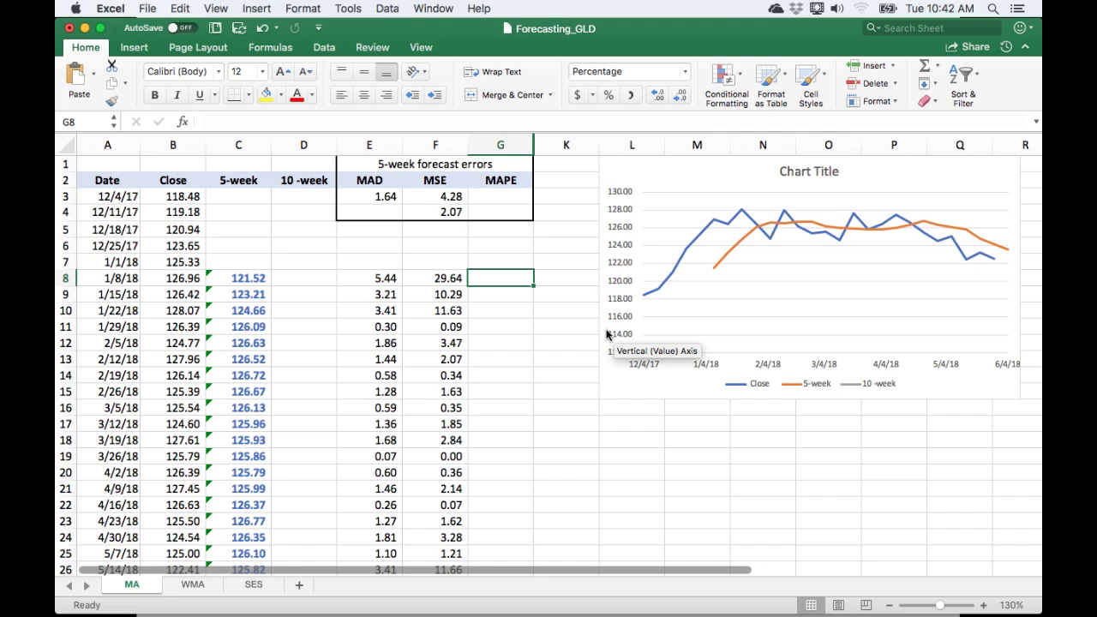
Step: Calculate the first percentage error of the 5-week forecast in G8 with =E8/B8
{"action": "type", "text": "="}
{"action": "key", "text": "Left"}
{"action": "key", "text": "Left"}
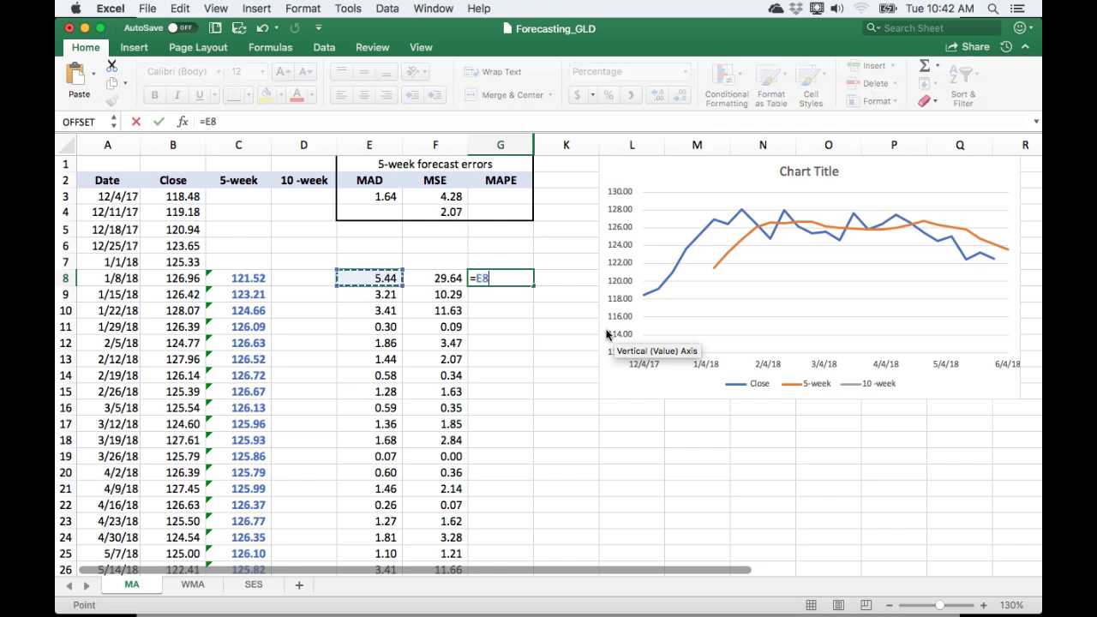
{"action": "type", "text": "/"}
{"action": "key", "text": "Left"}
{"action": "key", "text": "Left"}
{"action": "key", "text": "Left"}
{"action": "key", "text": "Left"}
{"action": "key", "text": "Left"}
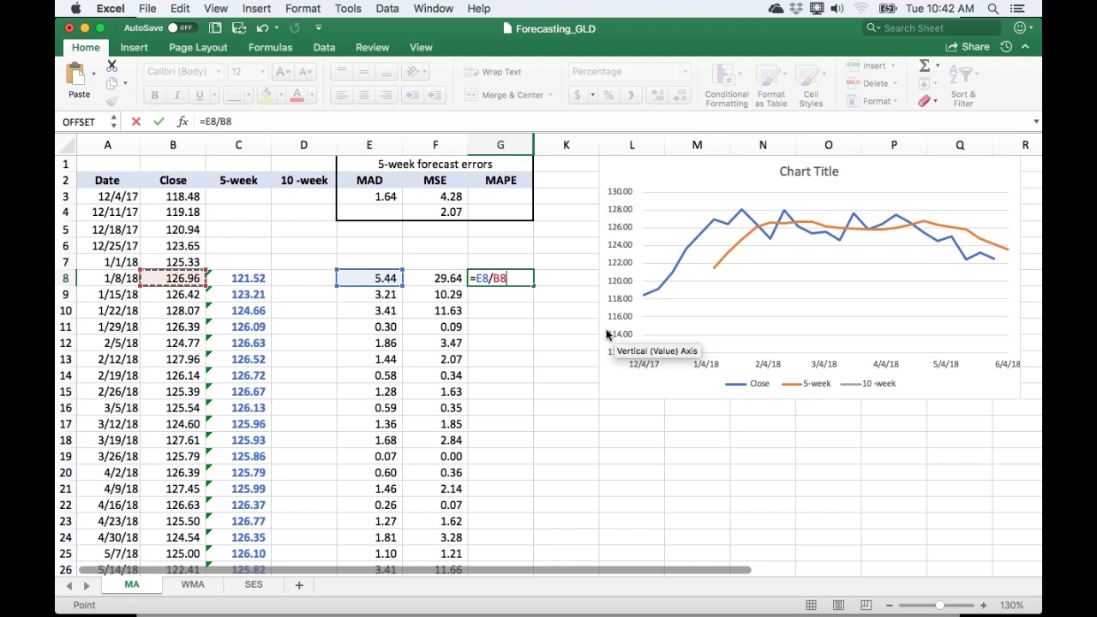
{"action": "key", "text": "ctrl+Return"}
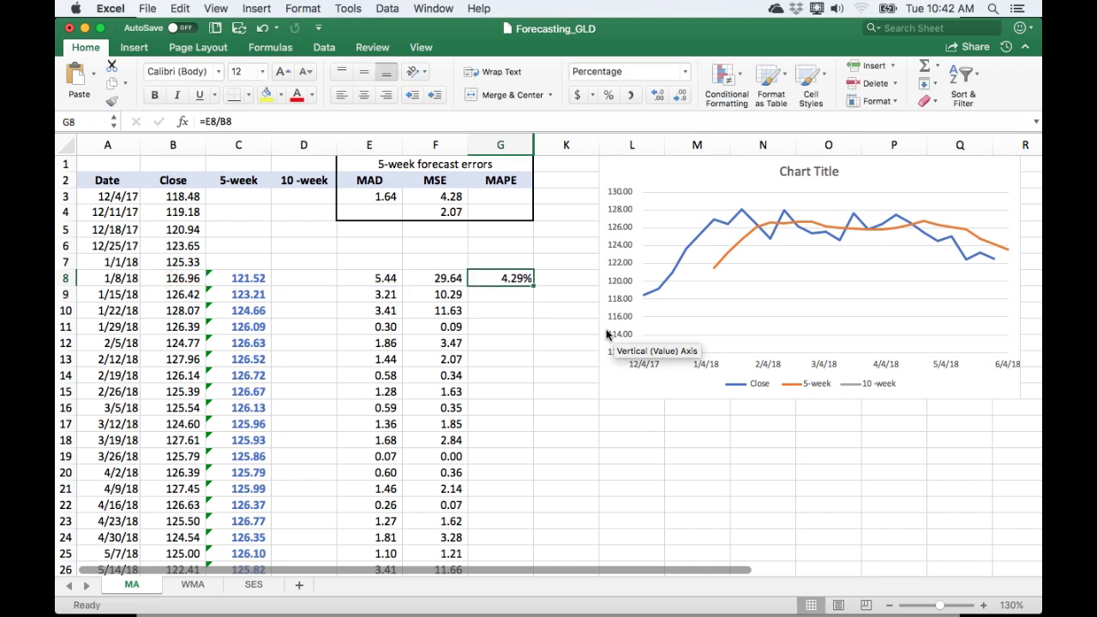
Step: Fill the percentage error formula from G8 down to G28
{"action": "double_click", "coordinate": [532, 286]}
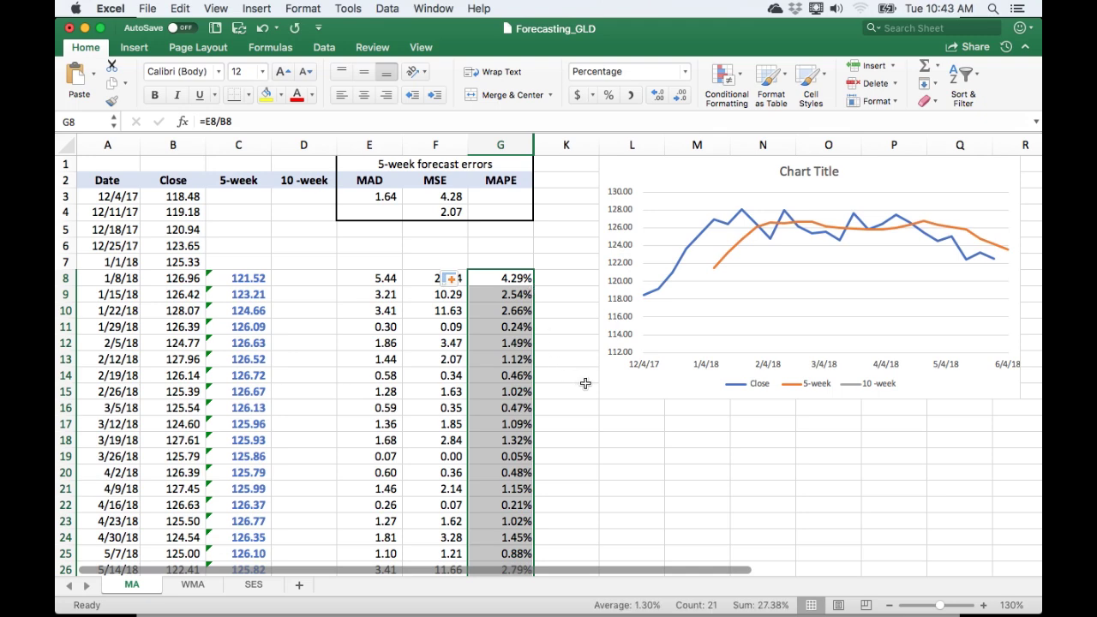
{"action": "scroll", "coordinate": [583, 382], "scroll_direction": "down", "scroll_amount": 3}
{"action": "scroll", "coordinate": [582, 382], "scroll_direction": "up", "scroll_amount": 2}
{"action": "scroll", "coordinate": [525, 170], "scroll_direction": "up", "scroll_amount": 1}
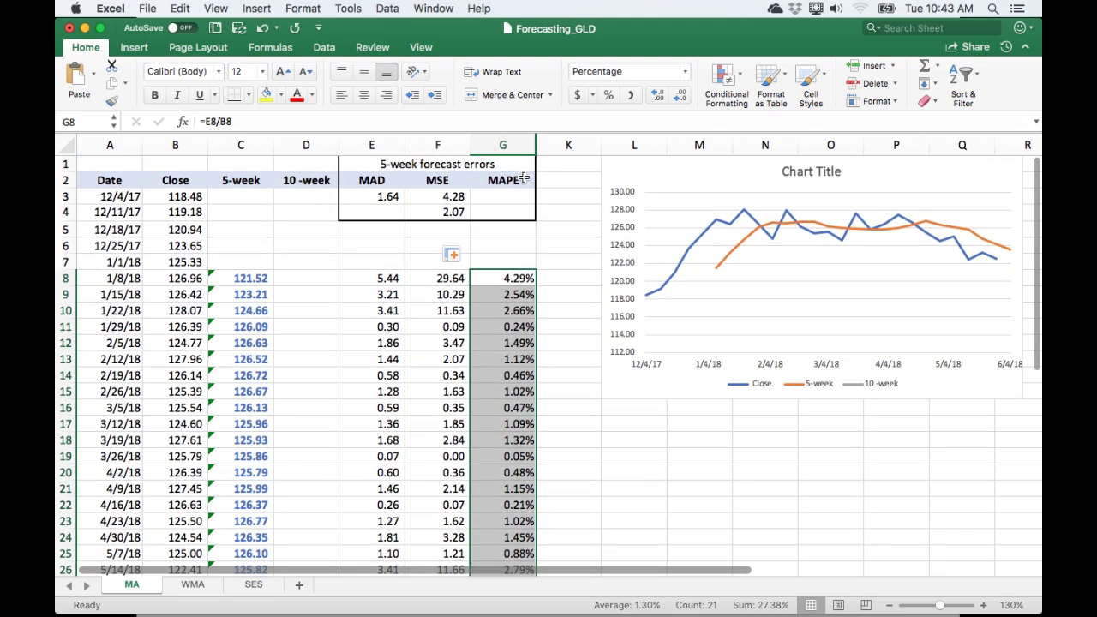
Step: Calculate the MAPE of the 5-week forecast in G3 with =AVERAGE(G8:G28)
{"action": "left_click", "coordinate": [514, 197]}
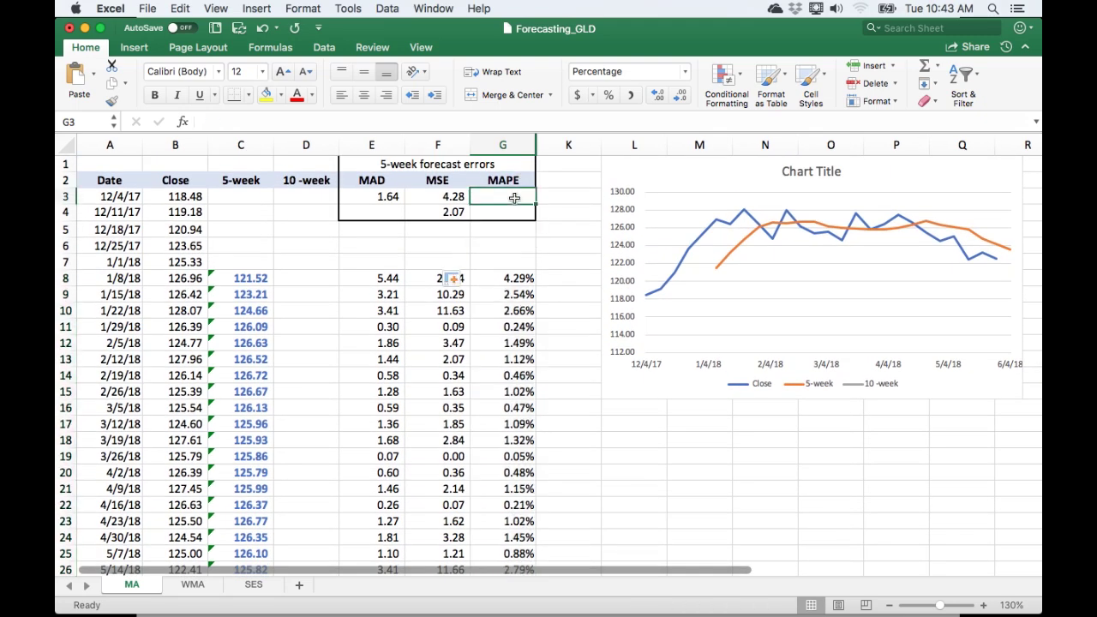
{"action": "type", "text": "=avera"}
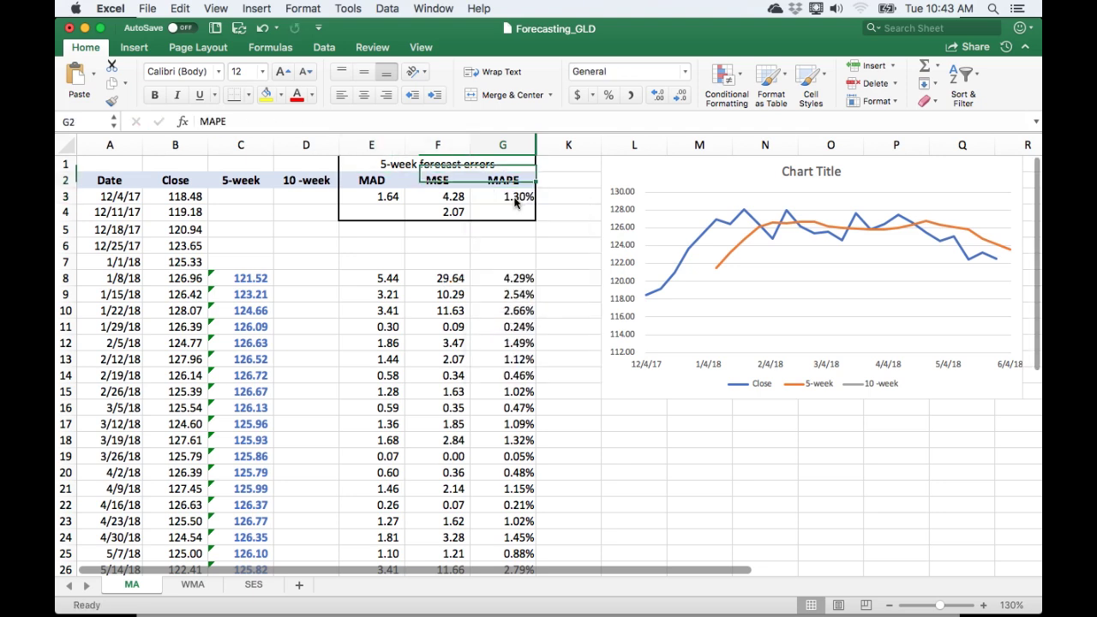
{"action": "left_click", "coordinate": [514, 200]}
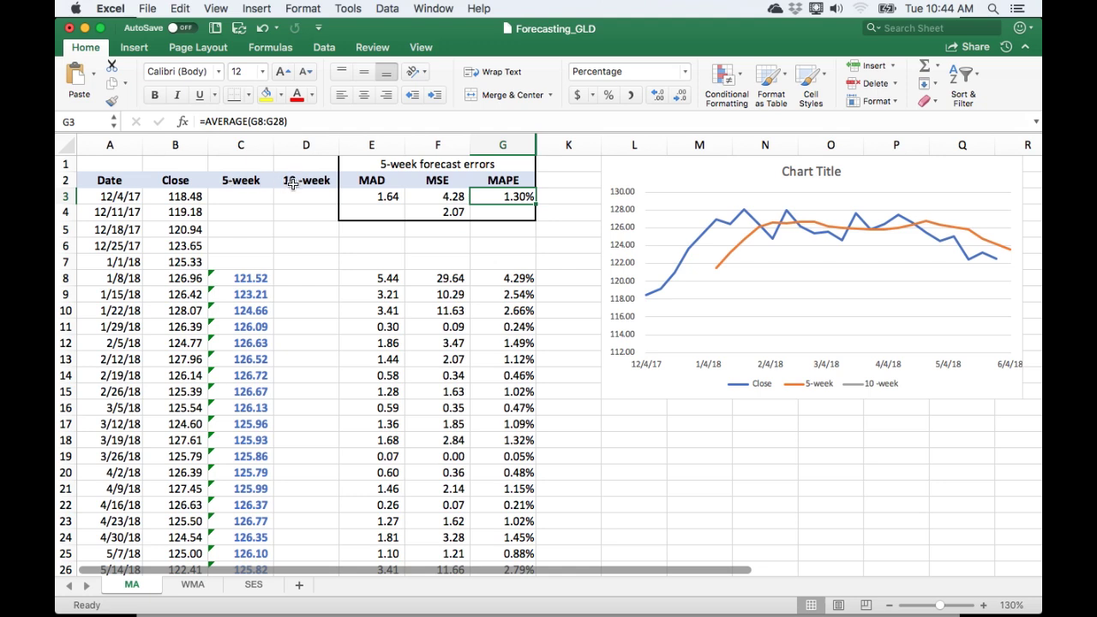
Step: Calculate the first 10-week moving average forecast in D13 with =AVERAGE(B3:B12)
{"action": "left_click", "coordinate": [300, 279]}
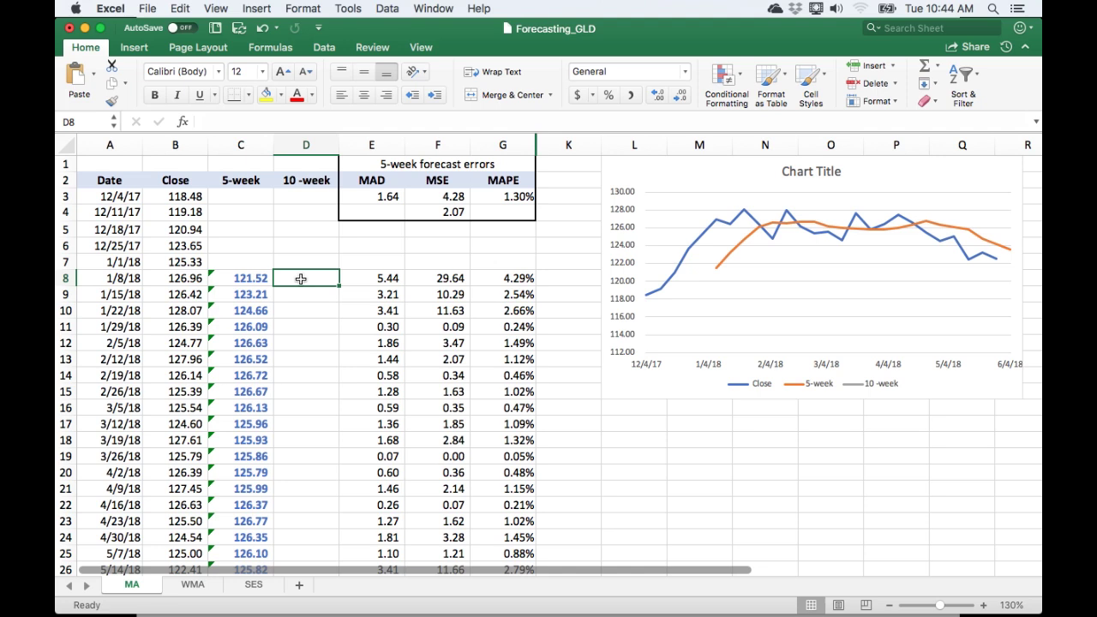
{"action": "key", "text": "Down"}
{"action": "key", "text": "Down"}
{"action": "key", "text": "Down"}
{"action": "key", "text": "Down"}
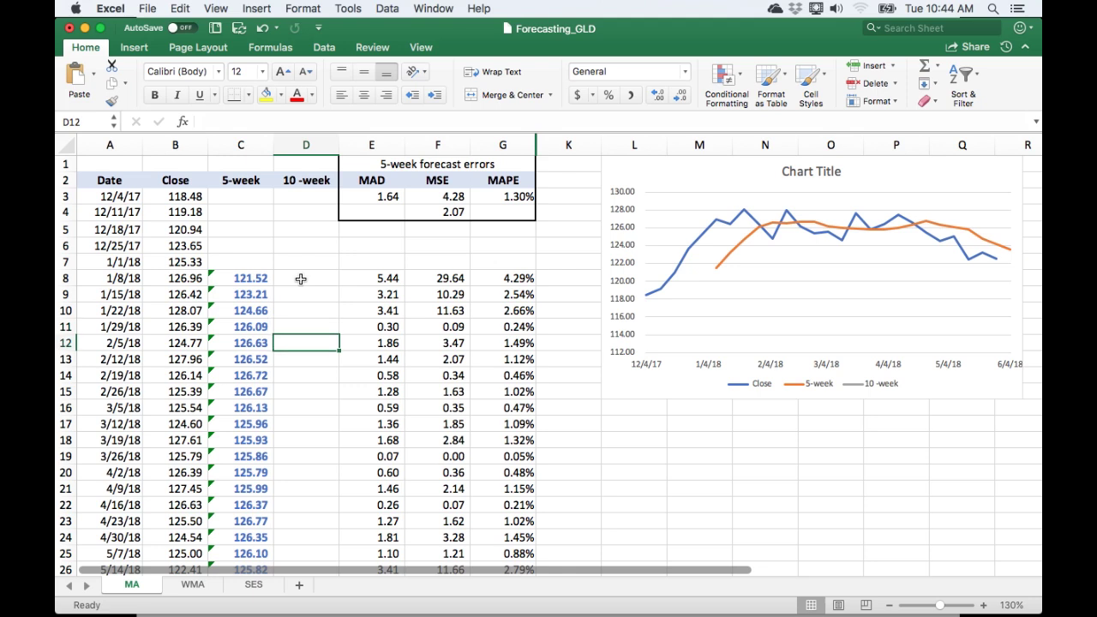
{"action": "key", "text": "Down"}
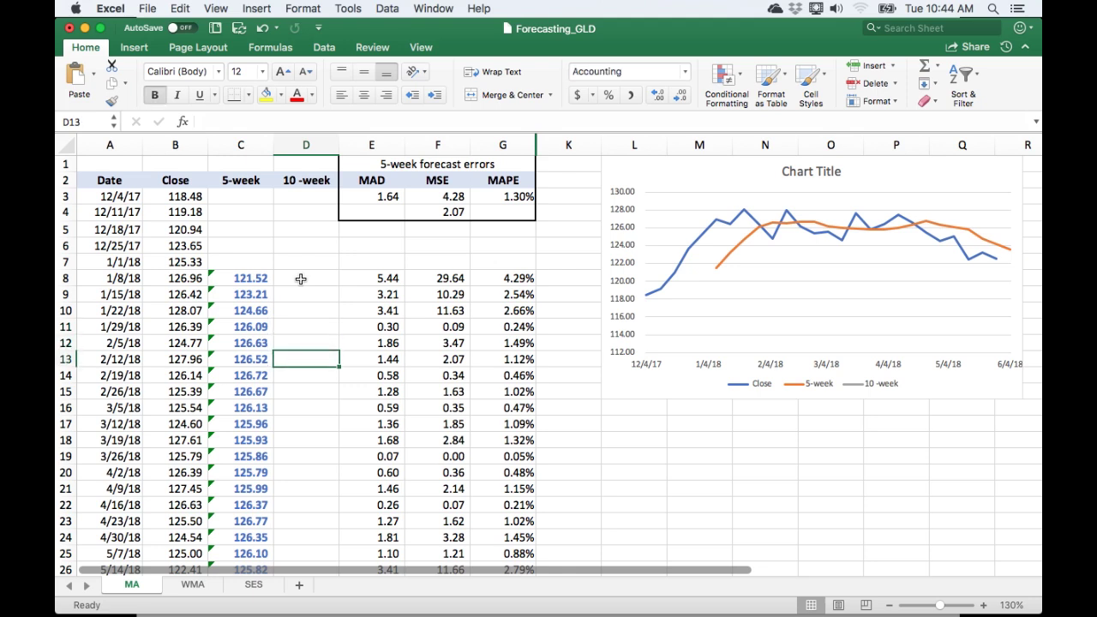
{"action": "type", "text": "=averag"}
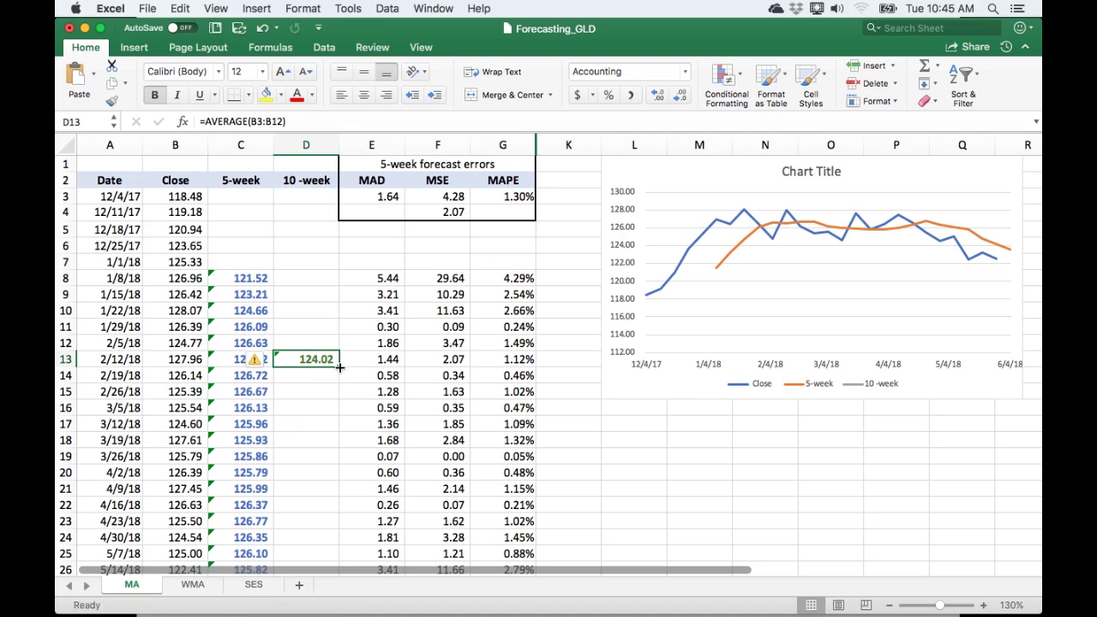
Step: Fill the 10-week forecast formula from D13 down to D29 and check the series in the chart
{"action": "double_click", "coordinate": [339, 369]}
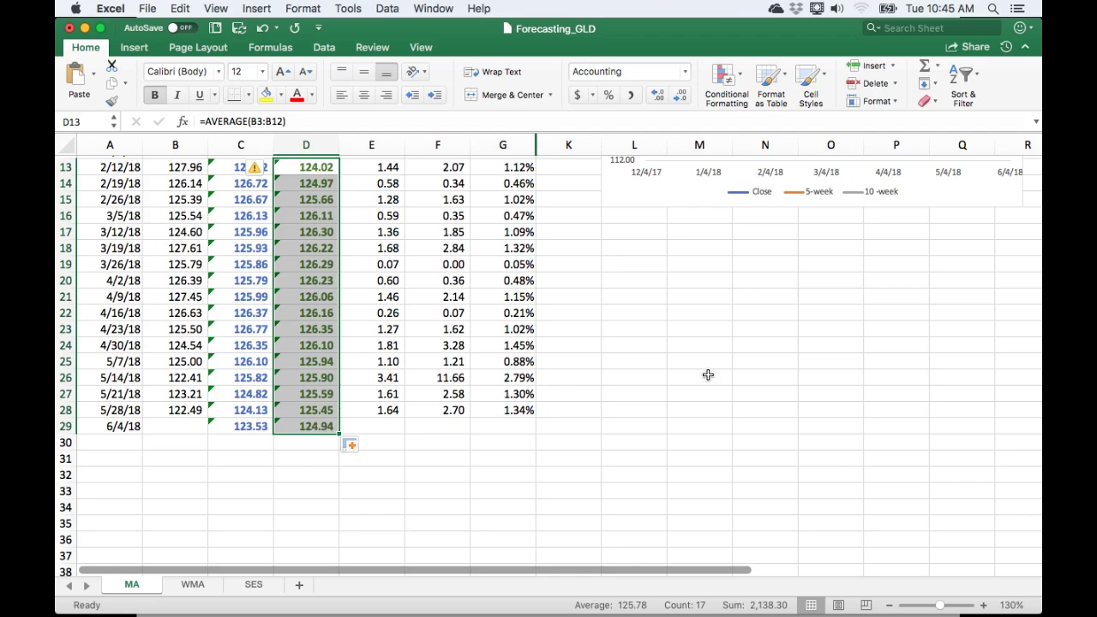
{"action": "scroll", "coordinate": [707, 374], "scroll_direction": "up", "scroll_amount": 5}
{"action": "scroll", "coordinate": [708, 374], "scroll_direction": "up", "scroll_amount": 2}
{"action": "scroll", "coordinate": [707, 375], "scroll_direction": "right", "scroll_amount": 1}
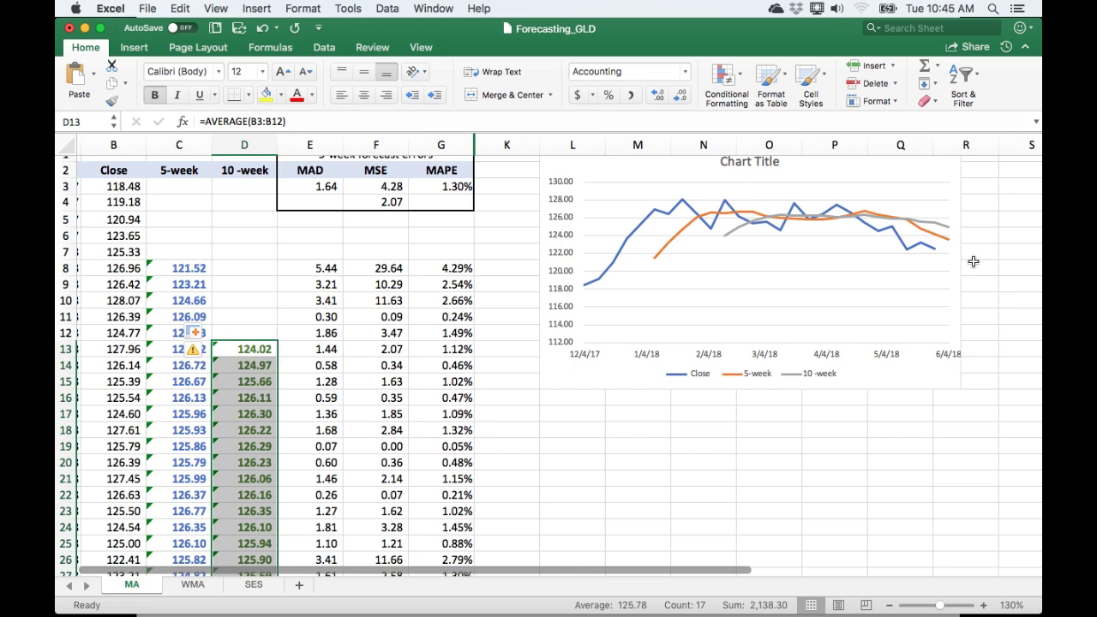
Step: Unhide columns H to J, which lie between columns G and K
{"action": "left_click", "coordinate": [436, 144]}
{"action": "left_click_drag", "start_coordinate": [436, 144], "coordinate": [486, 147]}
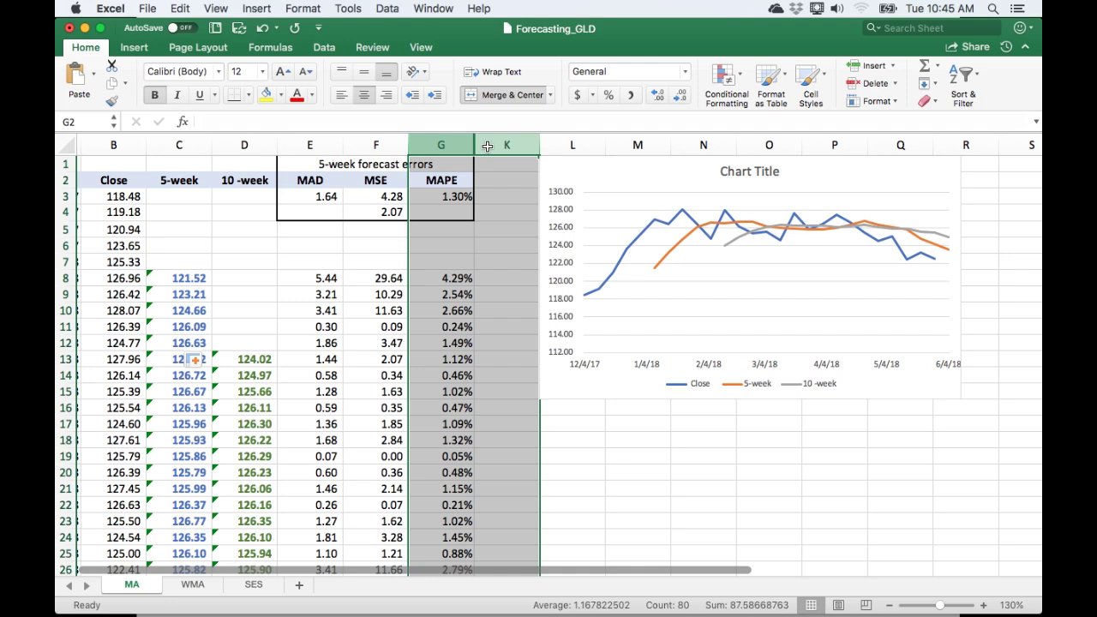
{"action": "right_click", "coordinate": [487, 144]}
{"action": "left_click", "coordinate": [520, 318]}
Step: Review the 10-week MAD, MSE and MAPE formulas in H3:J3 and compare both forecasts with the closing prices in the chart
{"action": "left_click", "coordinate": [506, 196]}
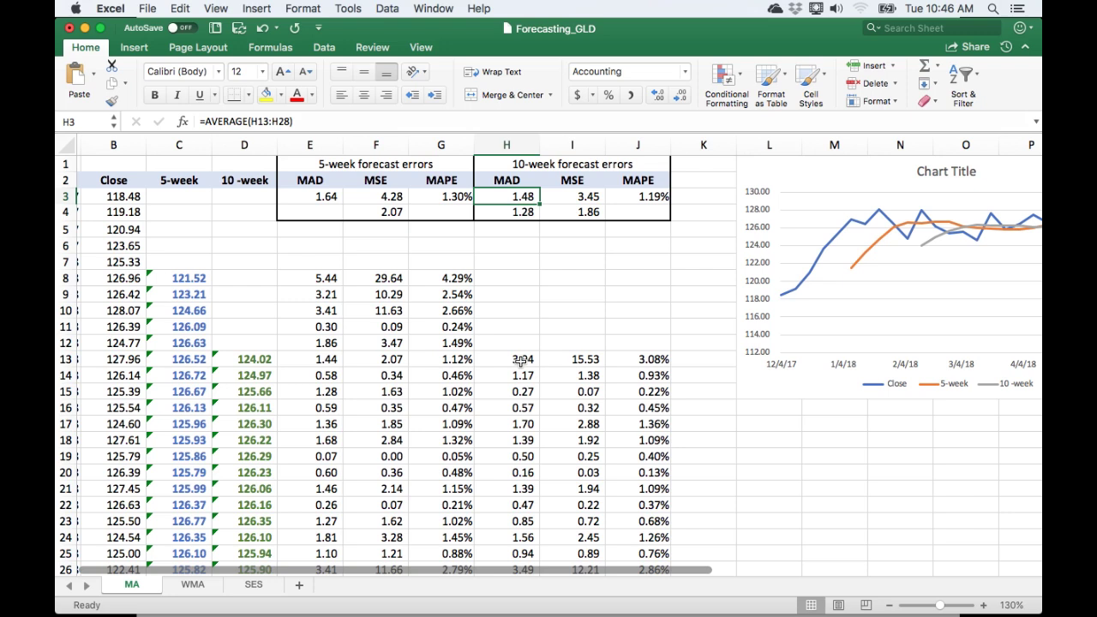
{"action": "key", "text": "Right"}
{"action": "key", "text": "Right"}
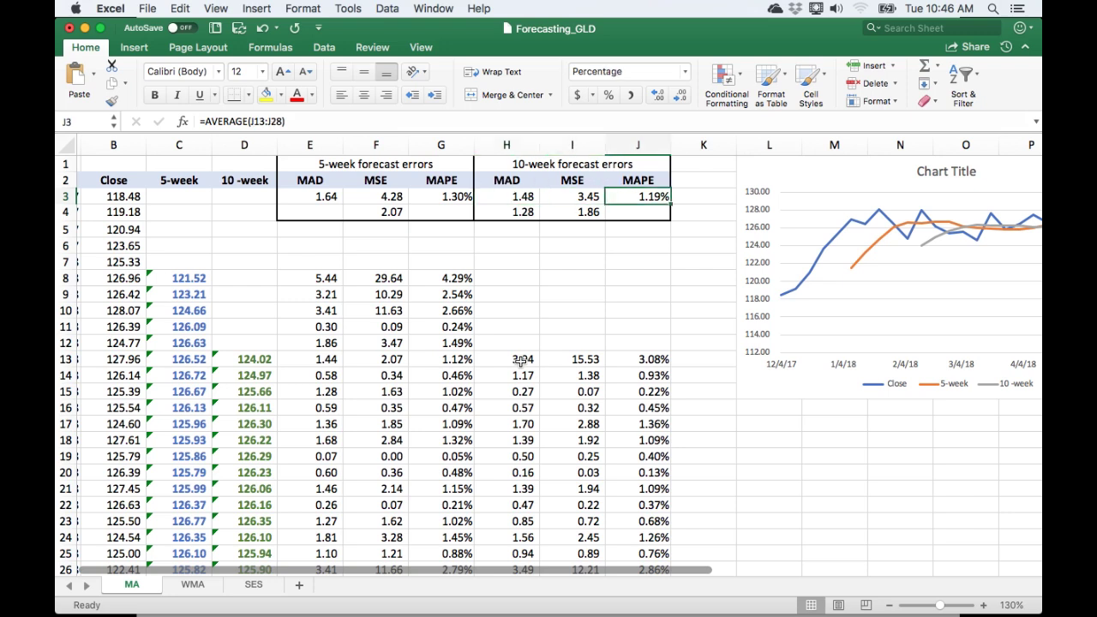
{"action": "key", "text": "Down"}
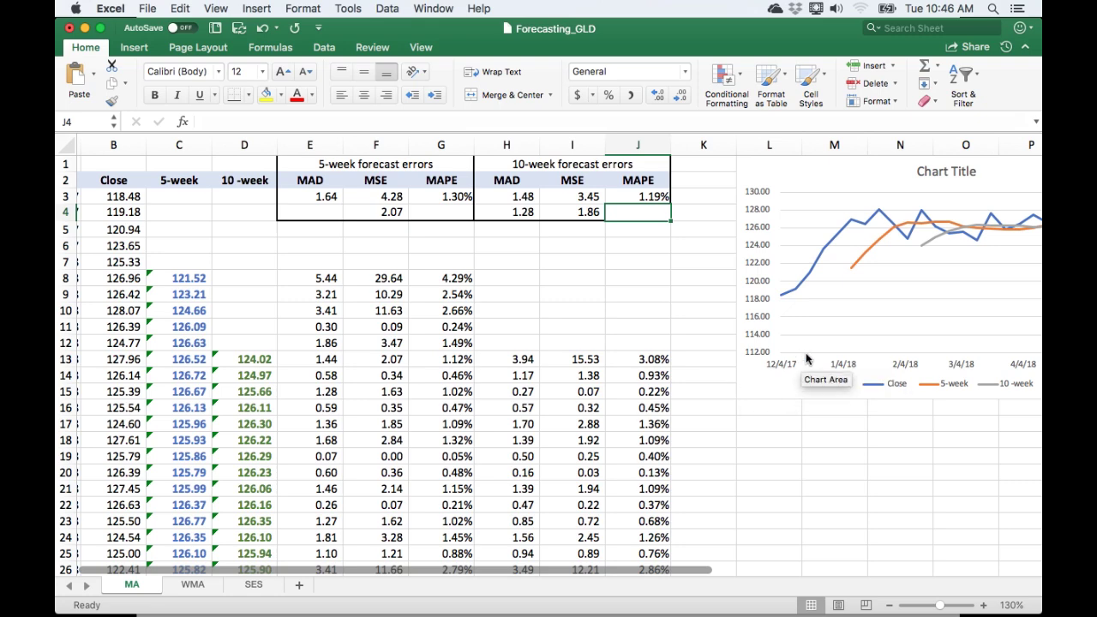
{"action": "scroll", "coordinate": [795, 365], "scroll_direction": "right", "scroll_amount": 3}
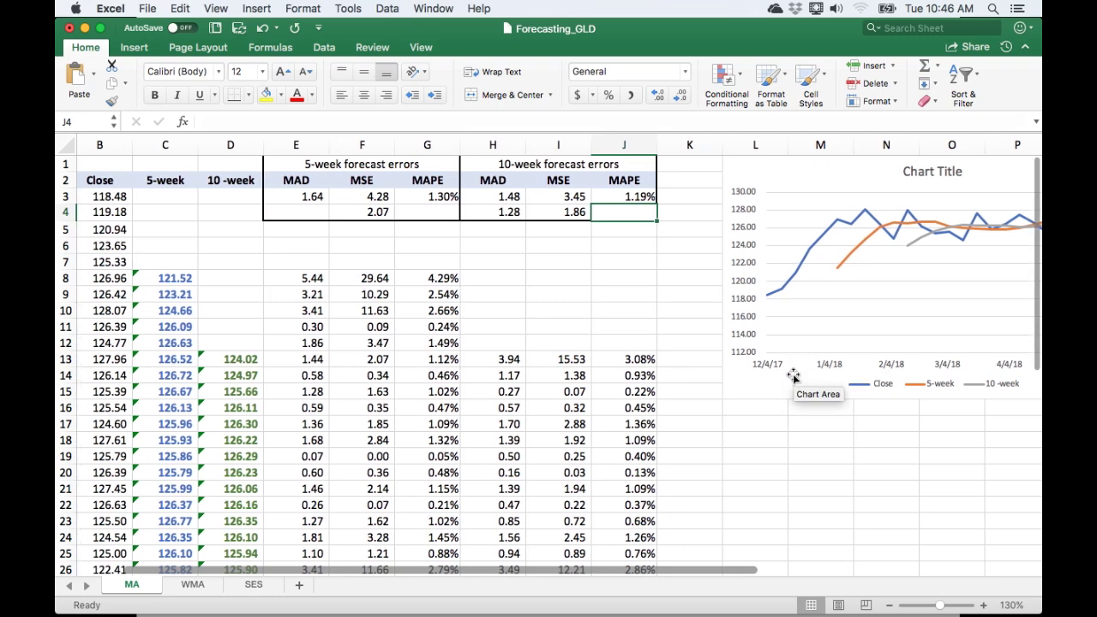
{"action": "scroll", "coordinate": [793, 377], "scroll_direction": "right", "scroll_amount": 2}
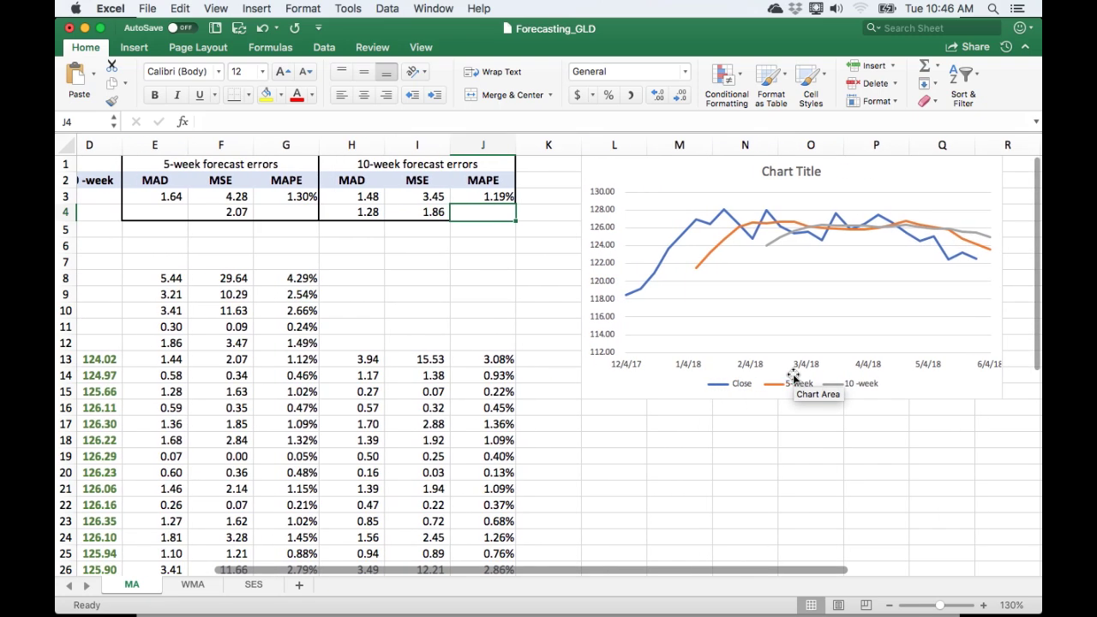